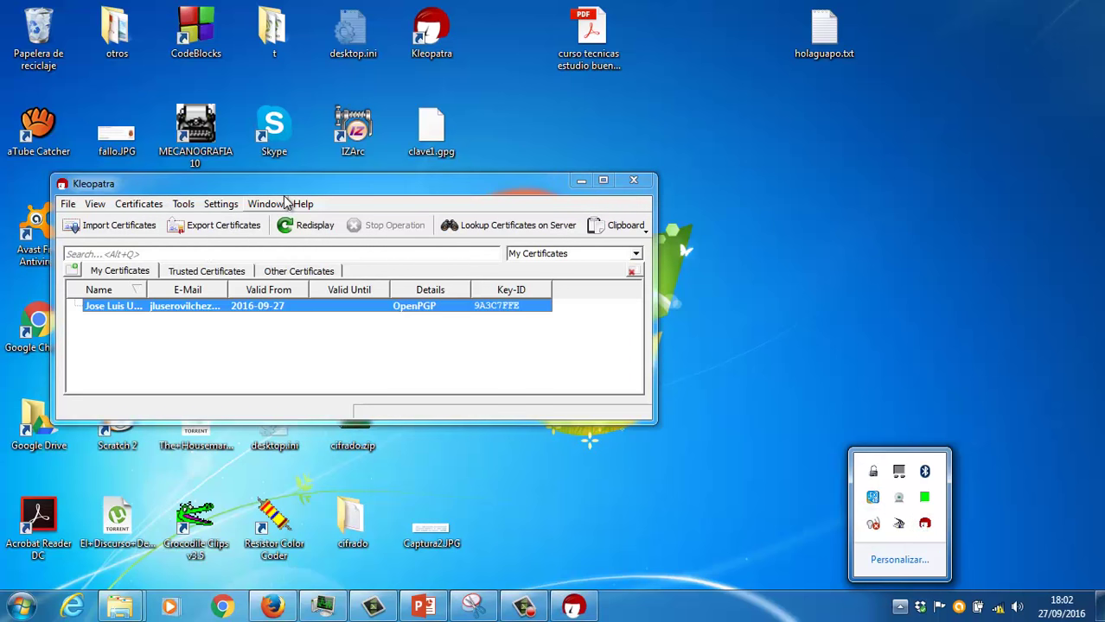
# Step: Delete the existing own certificate in Kleopatra, confirming removal of its secret key too
pyautogui.moveTo(299, 185); pyautogui.dragTo(367, 160)
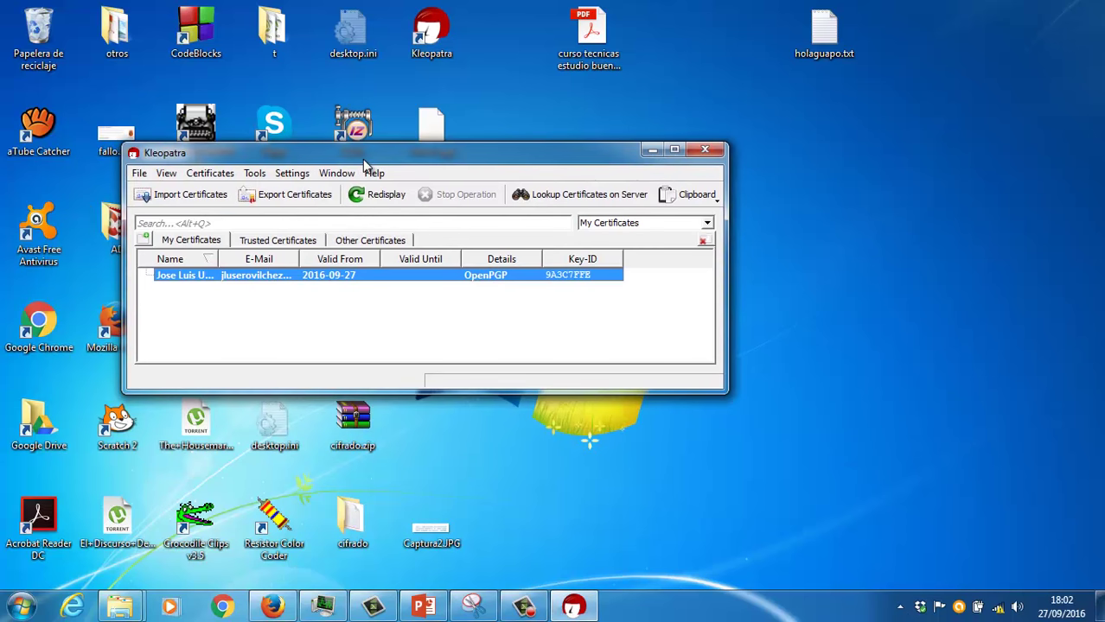
pyautogui.rightClick(369, 285)
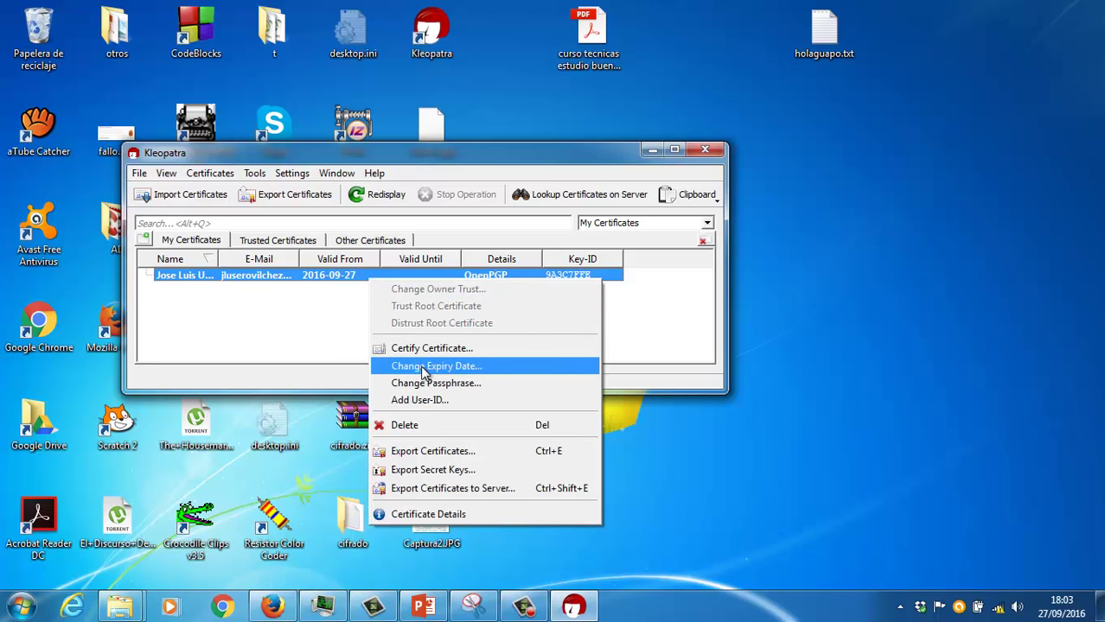
pyautogui.click(422, 422)
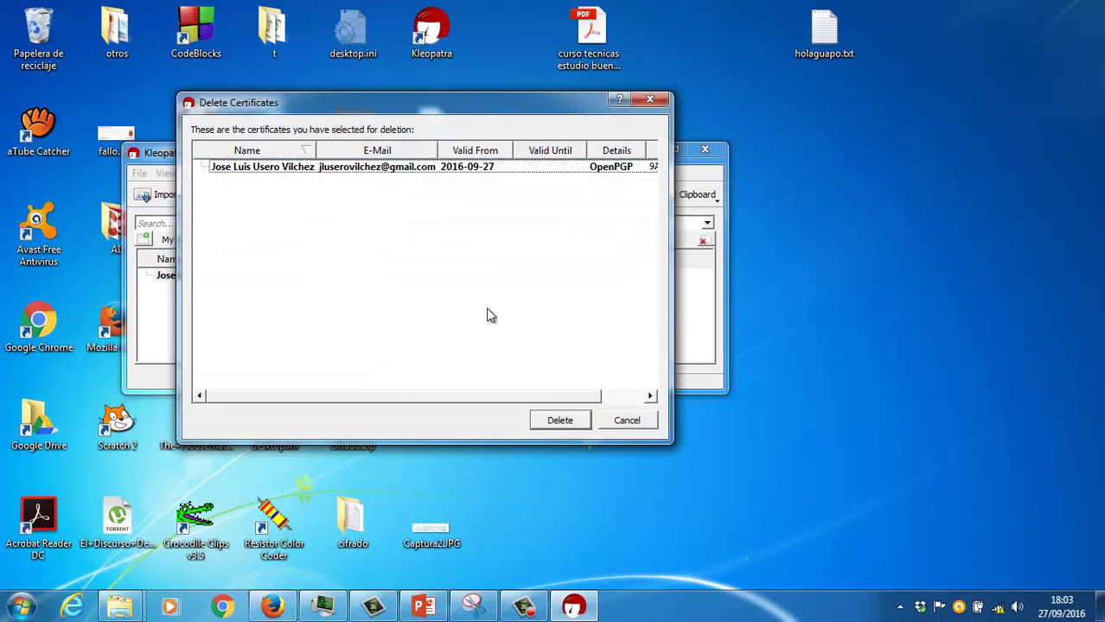
pyautogui.click(559, 420)
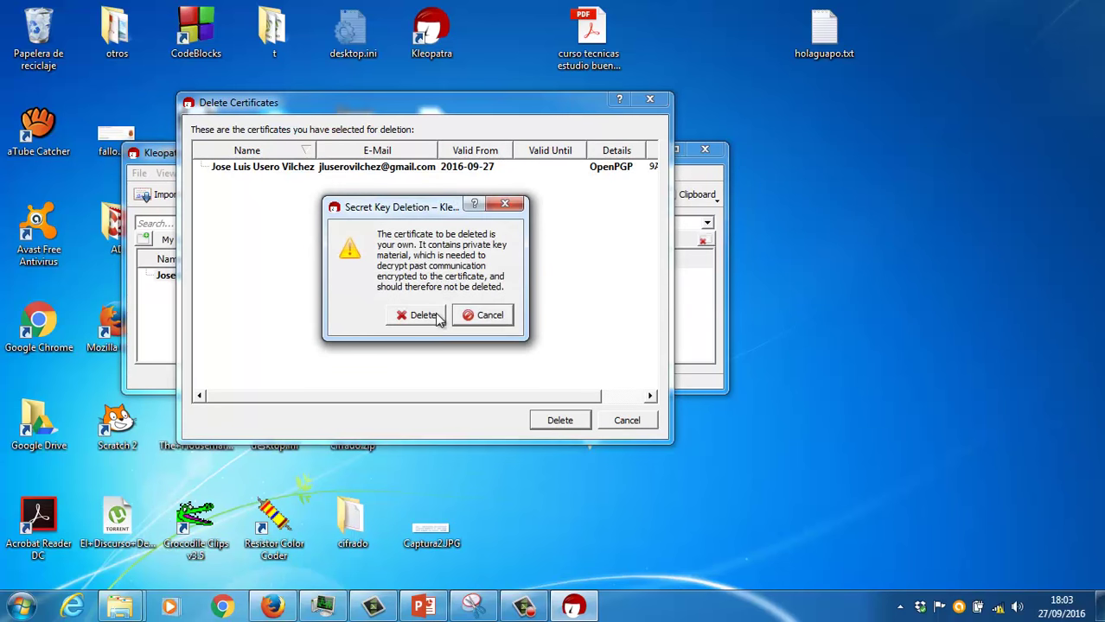
pyautogui.click(423, 315)
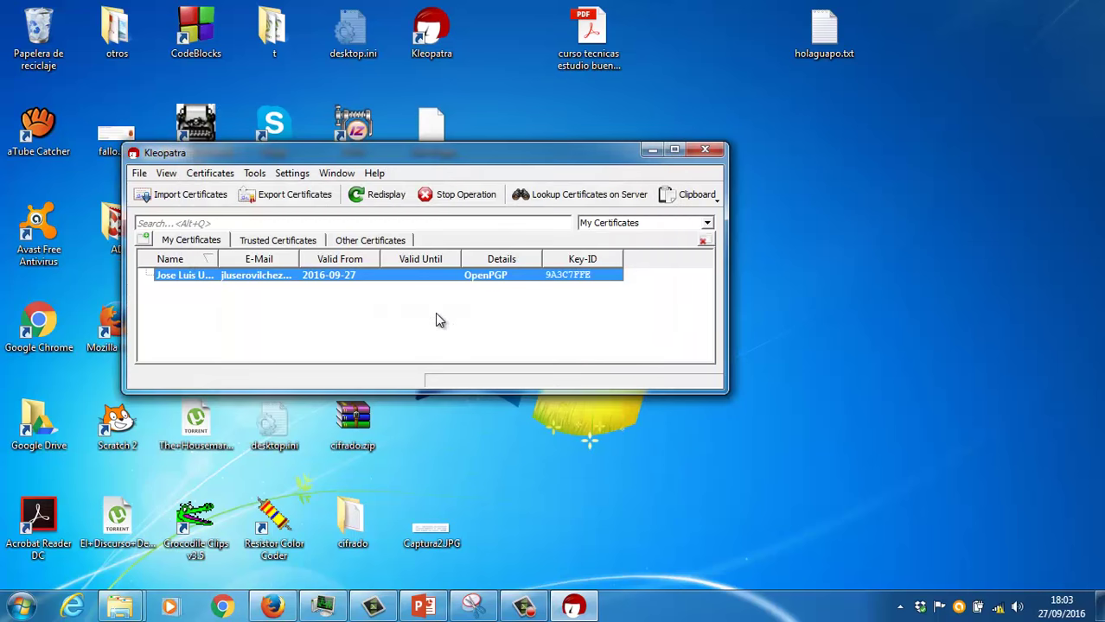
# Step: Start a new personal OpenPGP key pair with the owner's full name and e-mail address
pyautogui.click(140, 173)
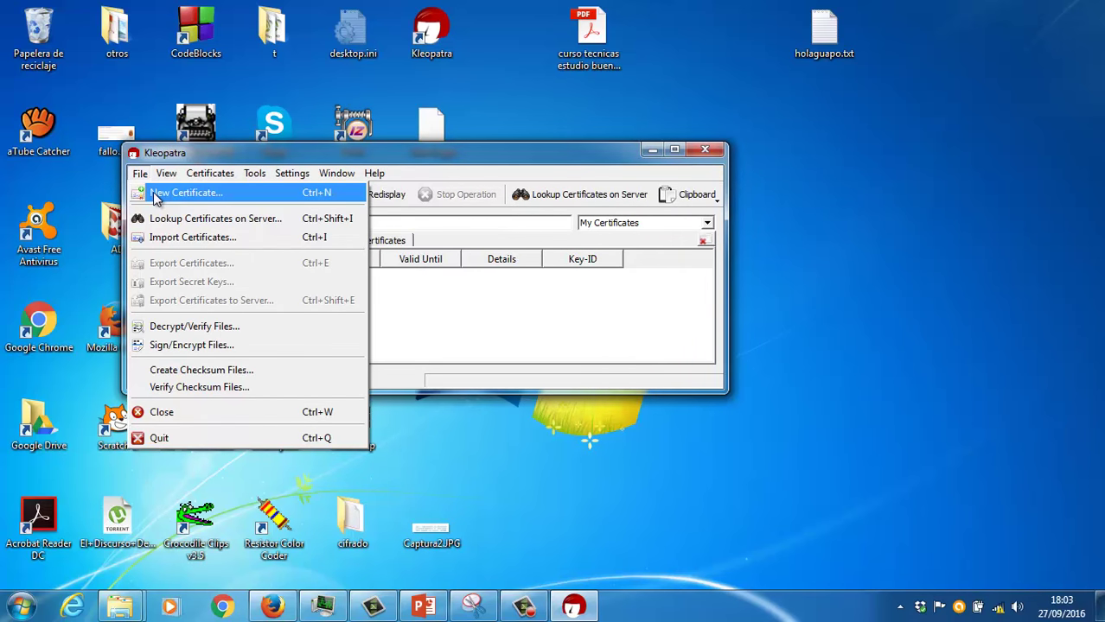
pyautogui.click(156, 196)
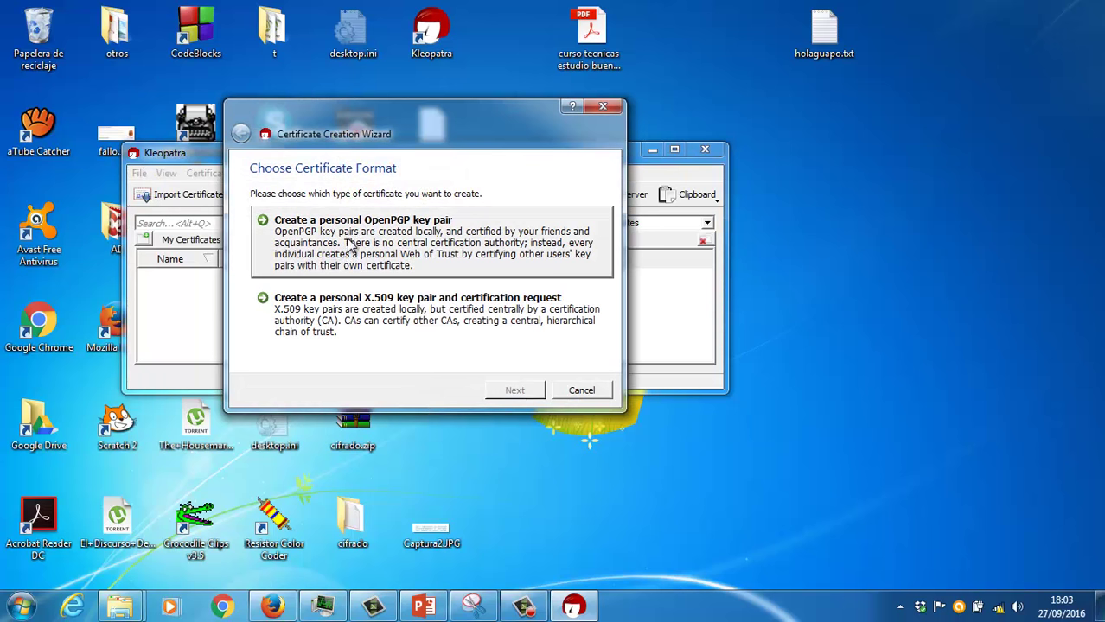
pyautogui.click(385, 247)
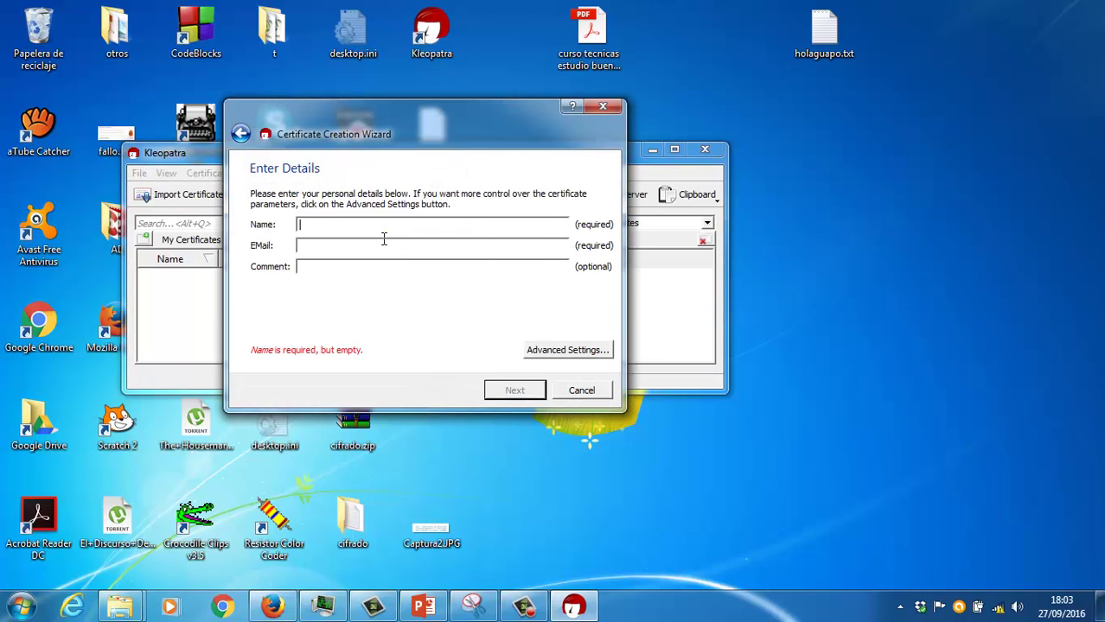
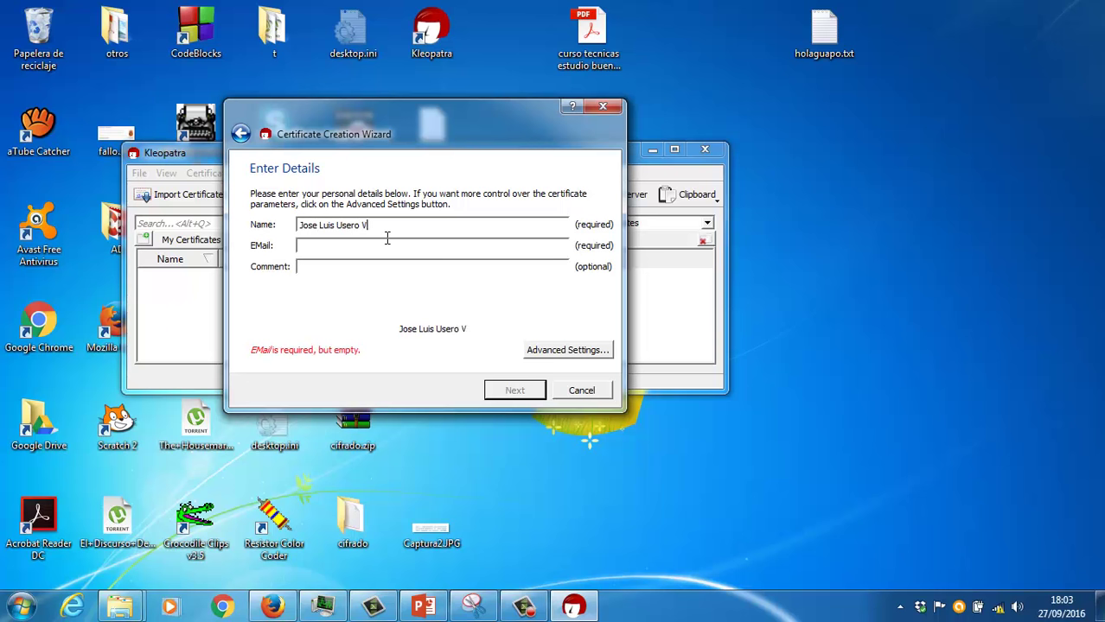
pyautogui.press('Tab')
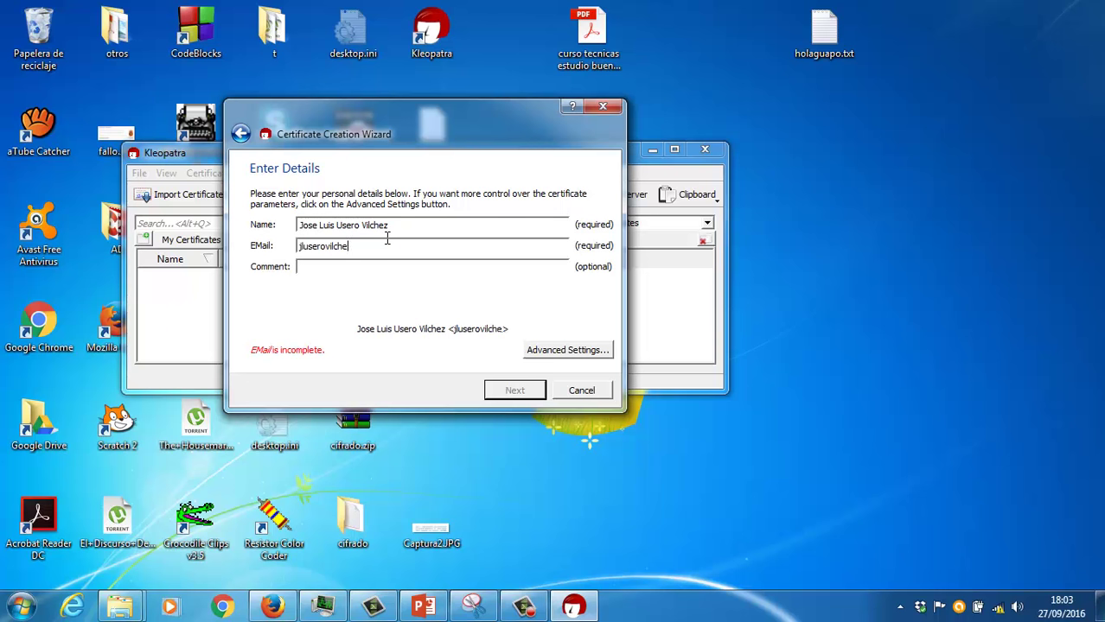
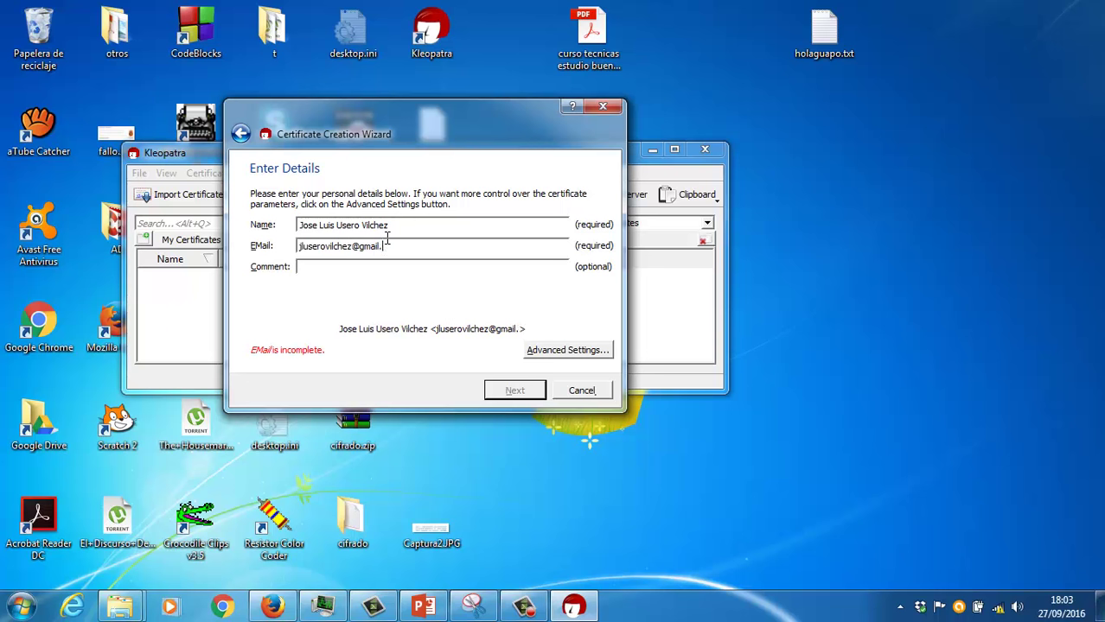
pyautogui.press('Tab')
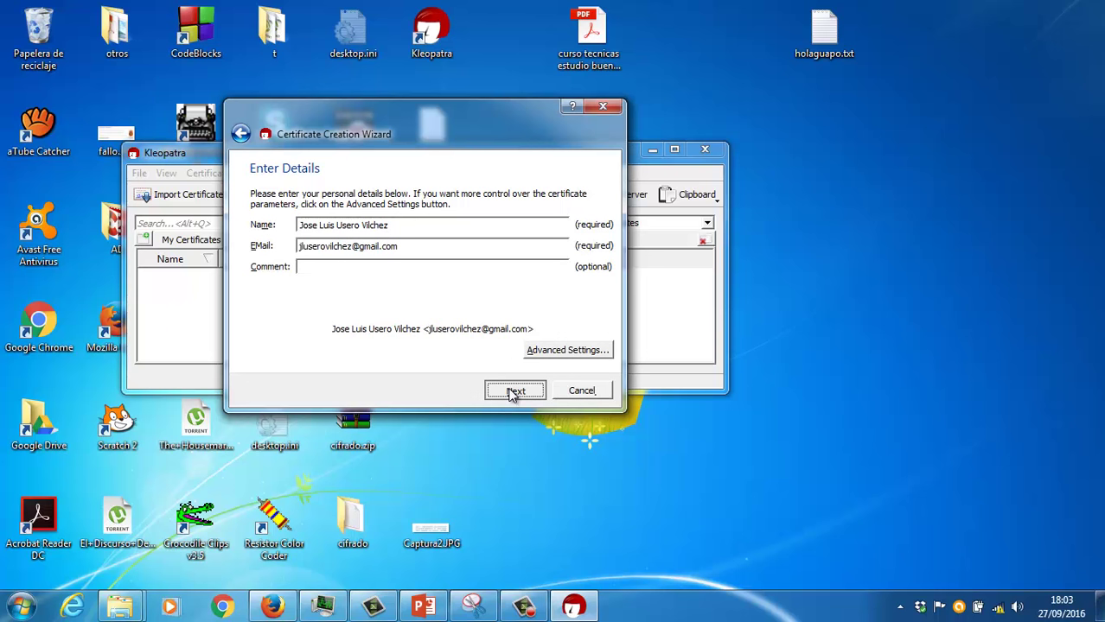
pyautogui.click(512, 391)
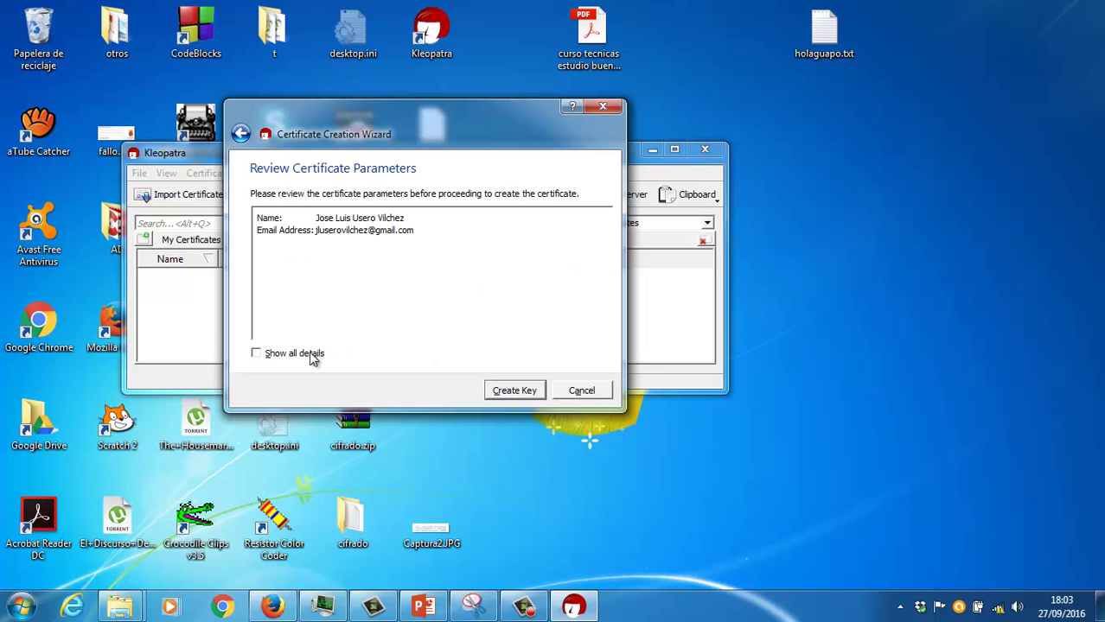
# Step: Create the key, entering the passphrase and confirming it a second time
pyautogui.click(498, 389)
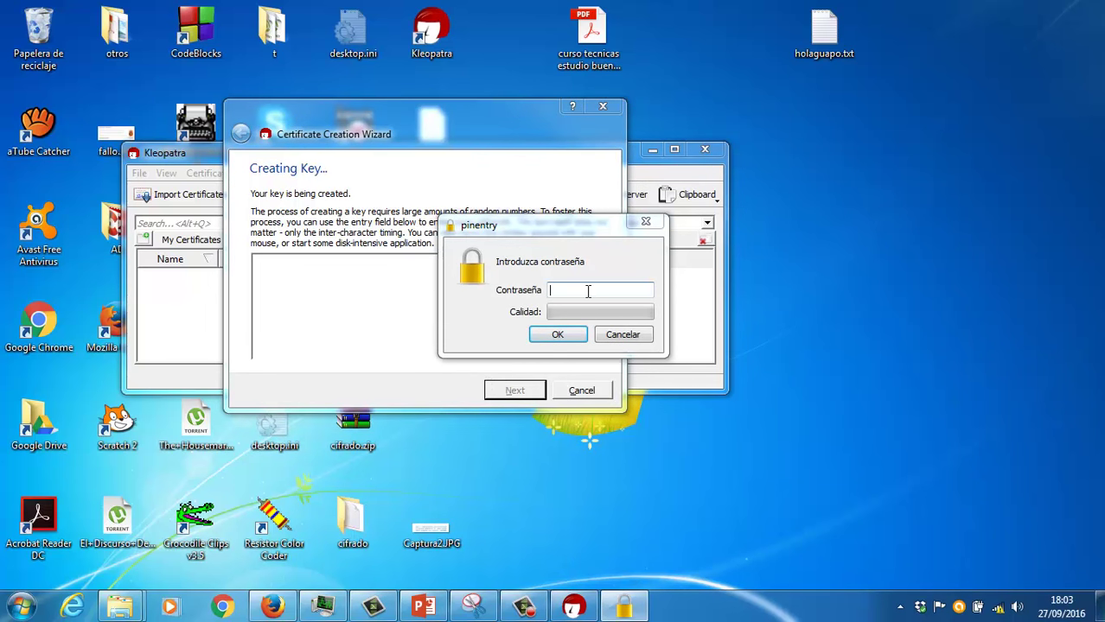
pyautogui.write('*********')
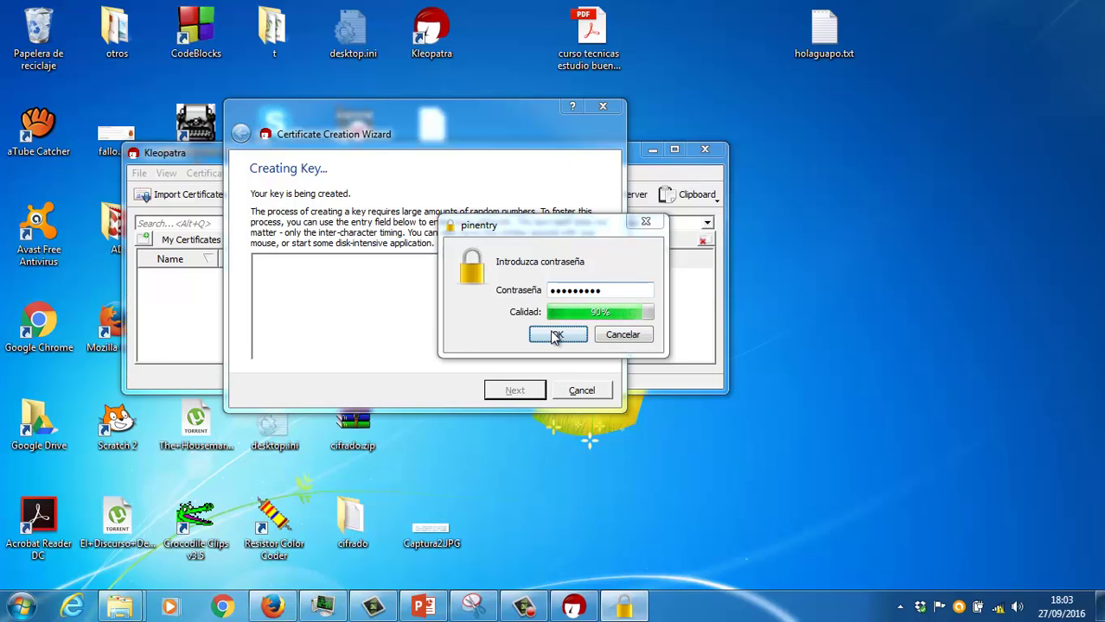
pyautogui.click(560, 335)
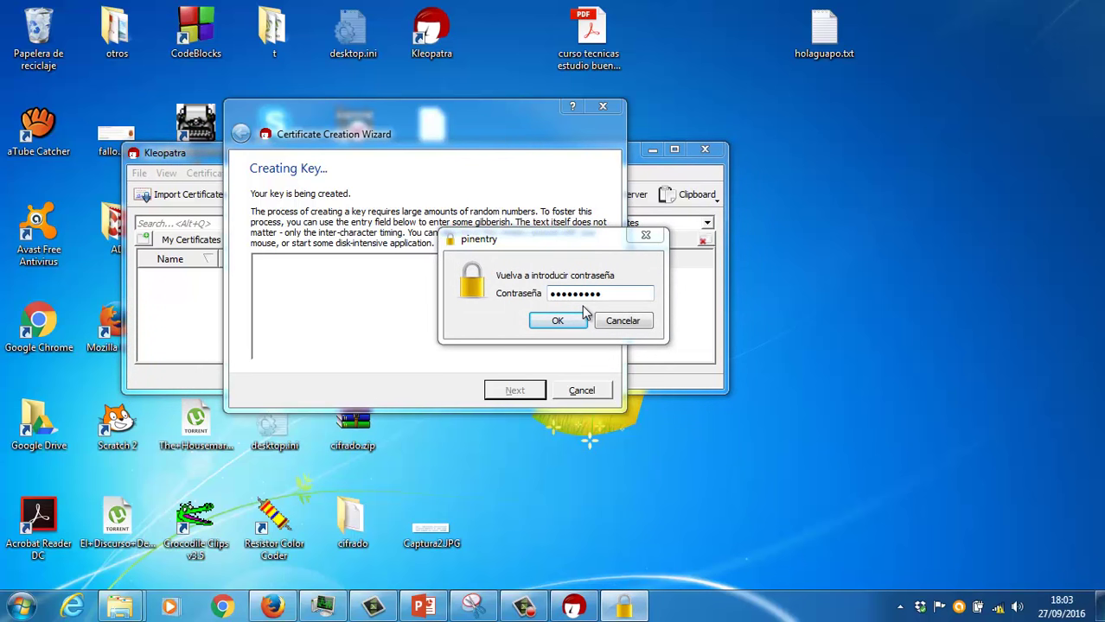
pyautogui.click(572, 318)
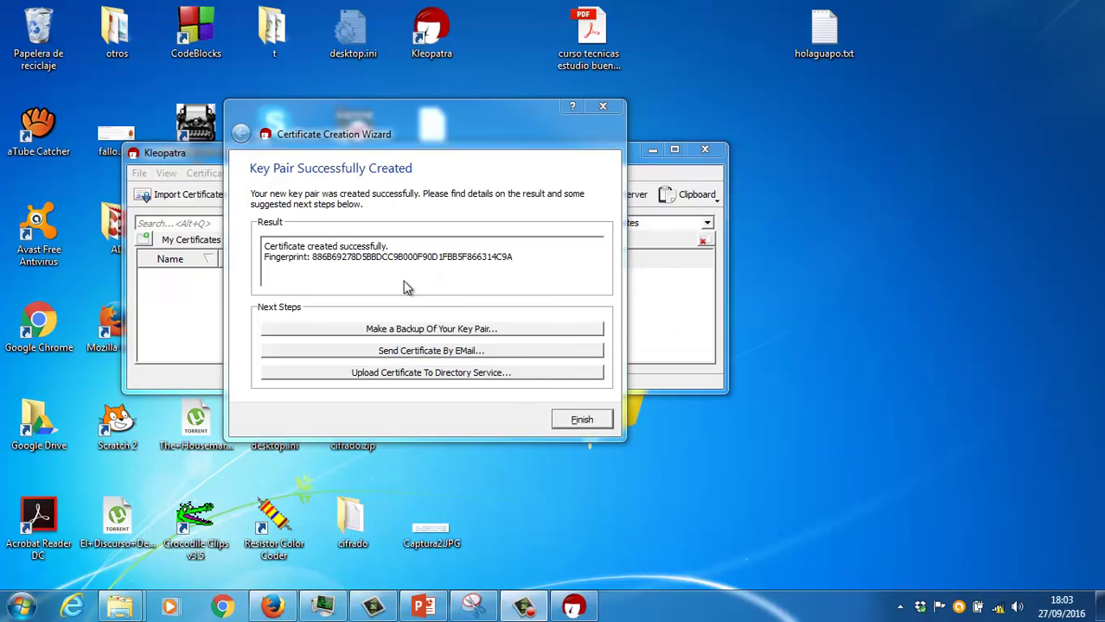
# Step: Export a backup of the secret key as clave2.gpg on the Desktop
pyautogui.click(406, 329)
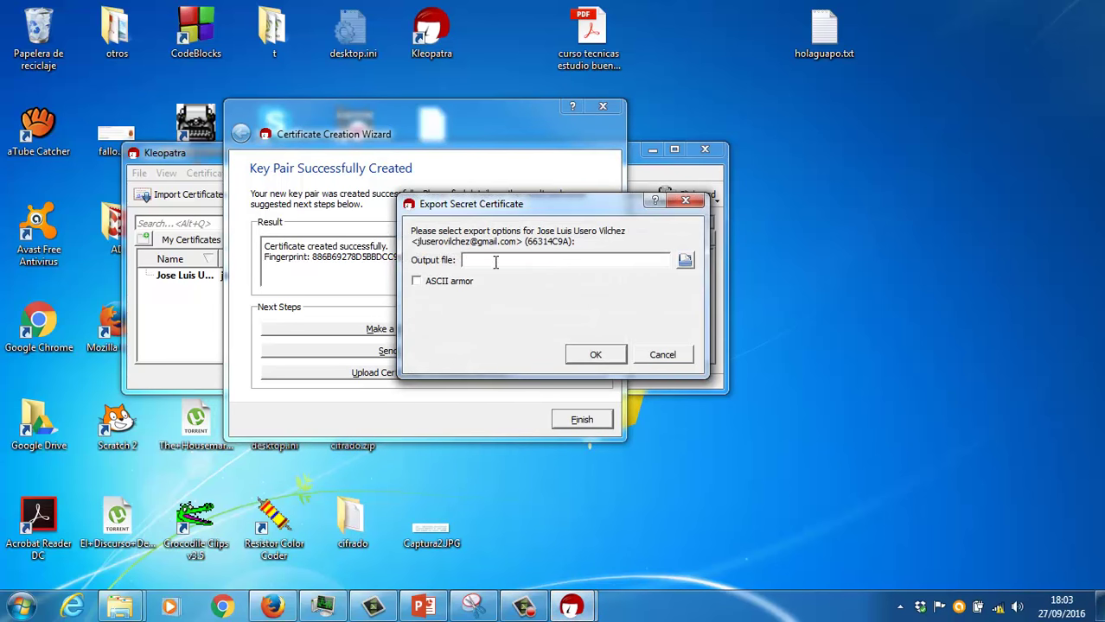
pyautogui.click(684, 261)
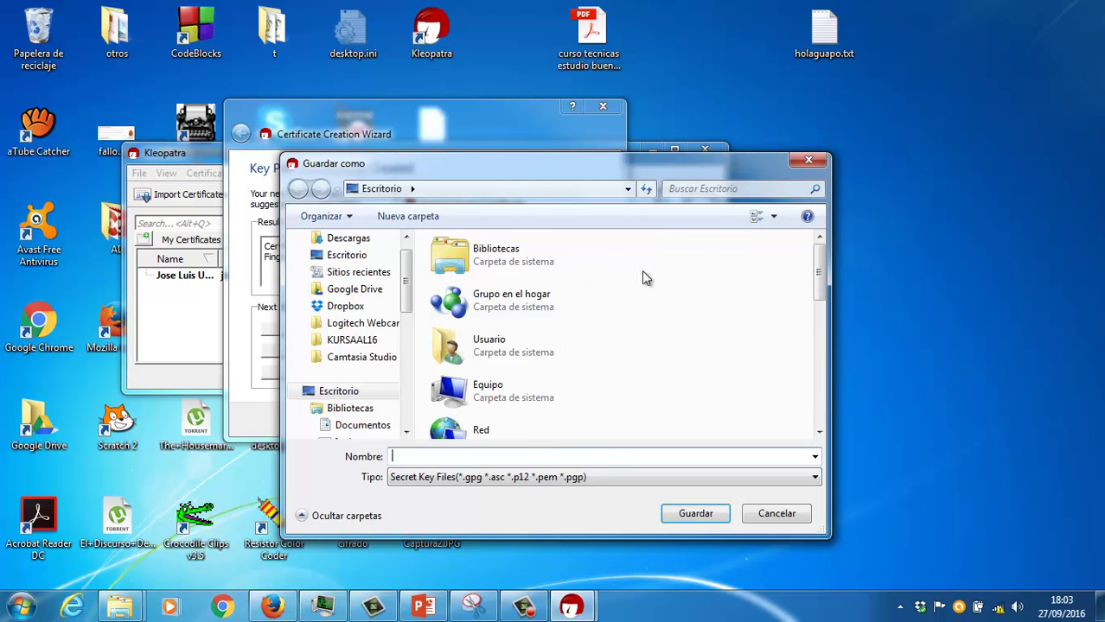
pyautogui.write('clave2')
pyautogui.press('BackSpace')
pyautogui.write('2')
pyautogui.press('Return')
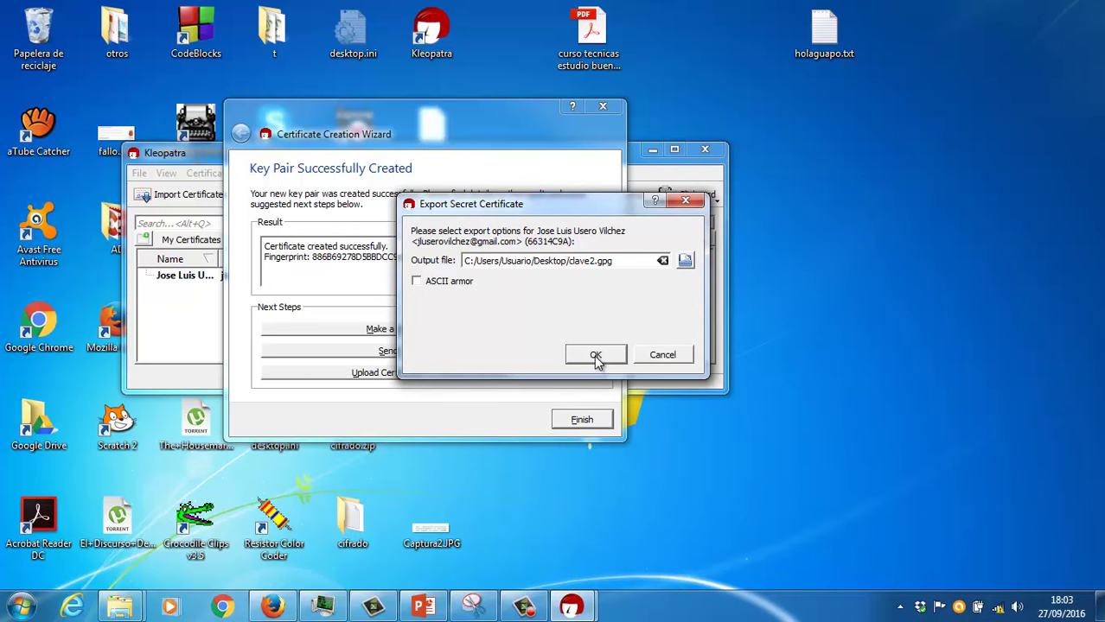
pyautogui.click(595, 355)
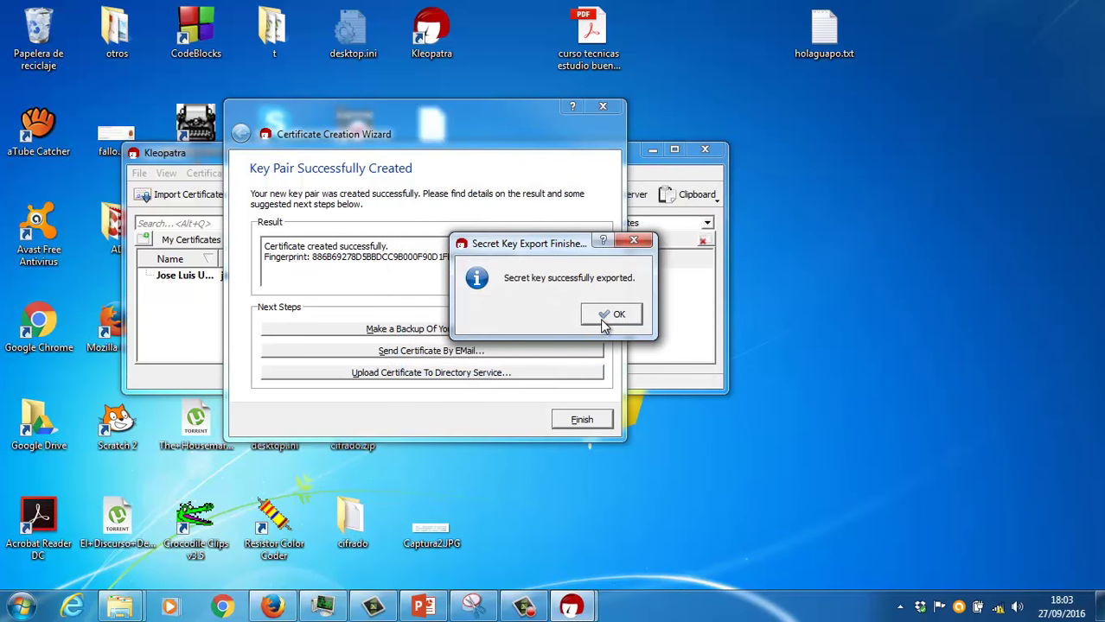
pyautogui.click(611, 315)
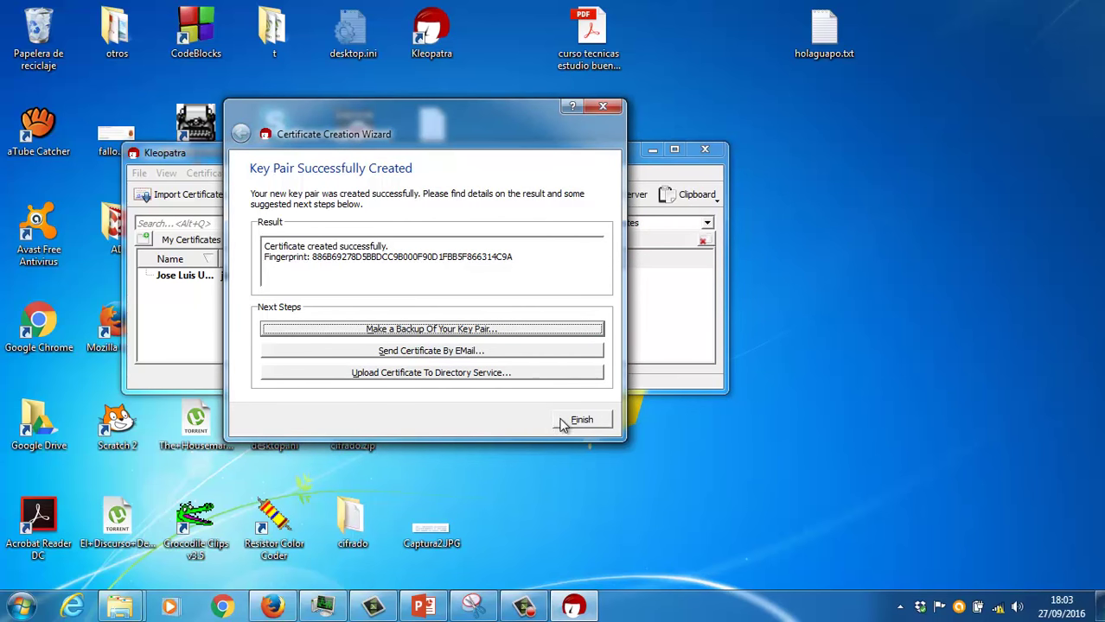
# Step: Attempt sending the certificate by e-mail, dismiss the errors, finish and select the new certificate
pyautogui.click(461, 352)
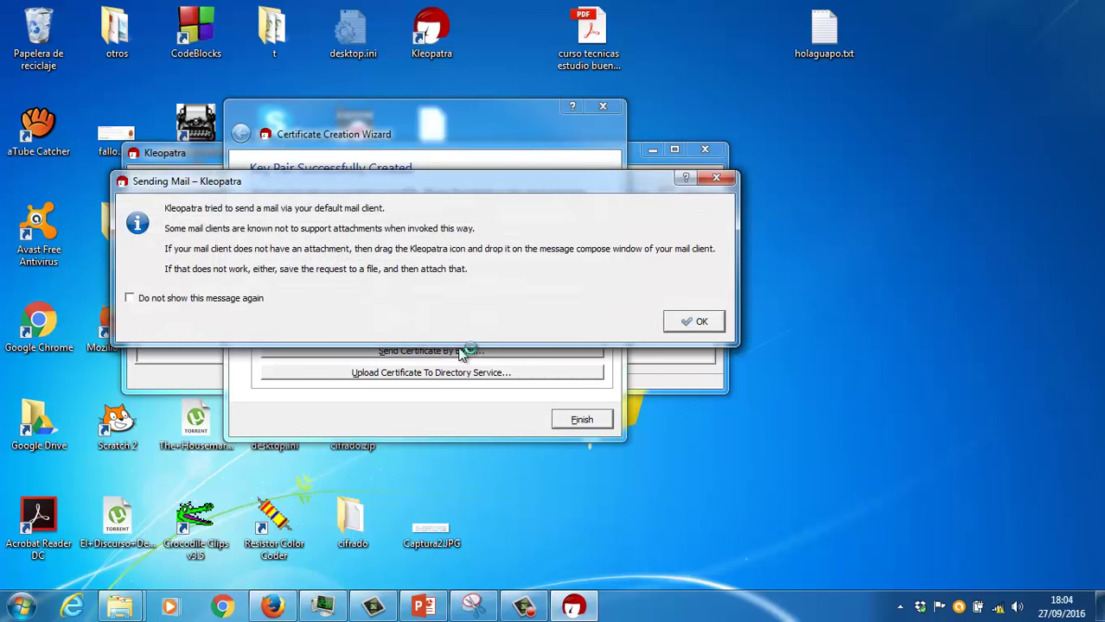
pyautogui.click(693, 322)
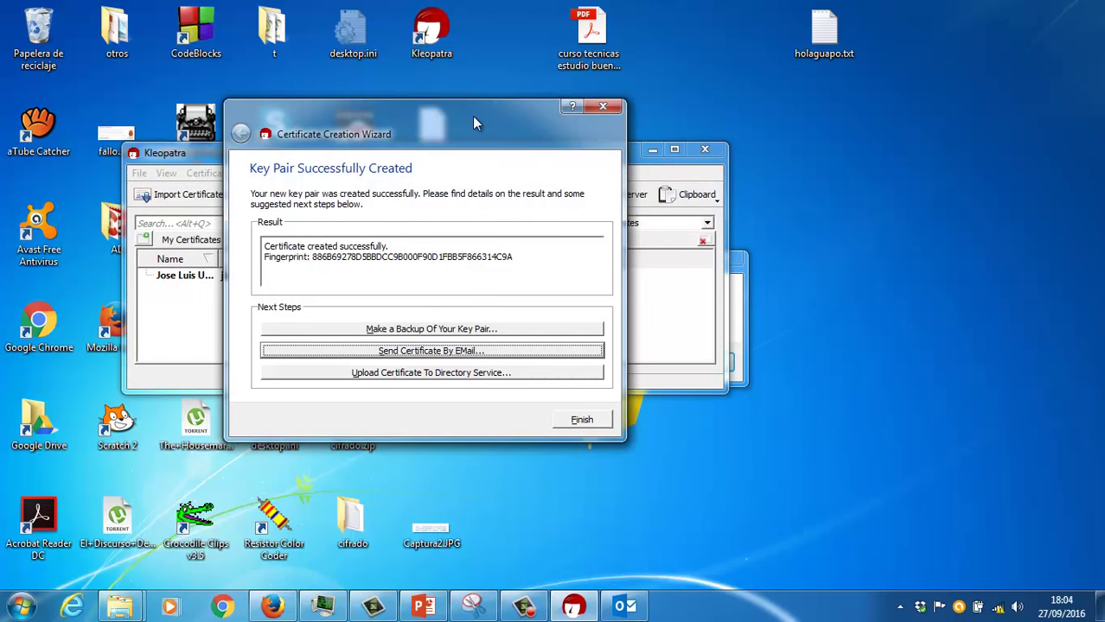
pyautogui.moveTo(473, 123); pyautogui.dragTo(541, 158)
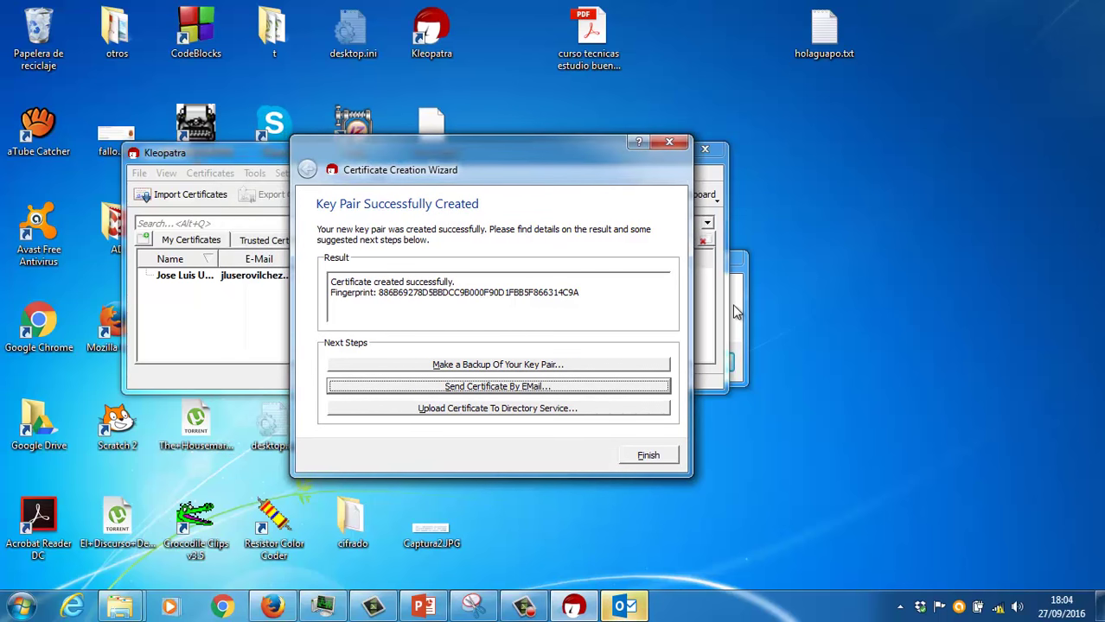
pyautogui.click(696, 361)
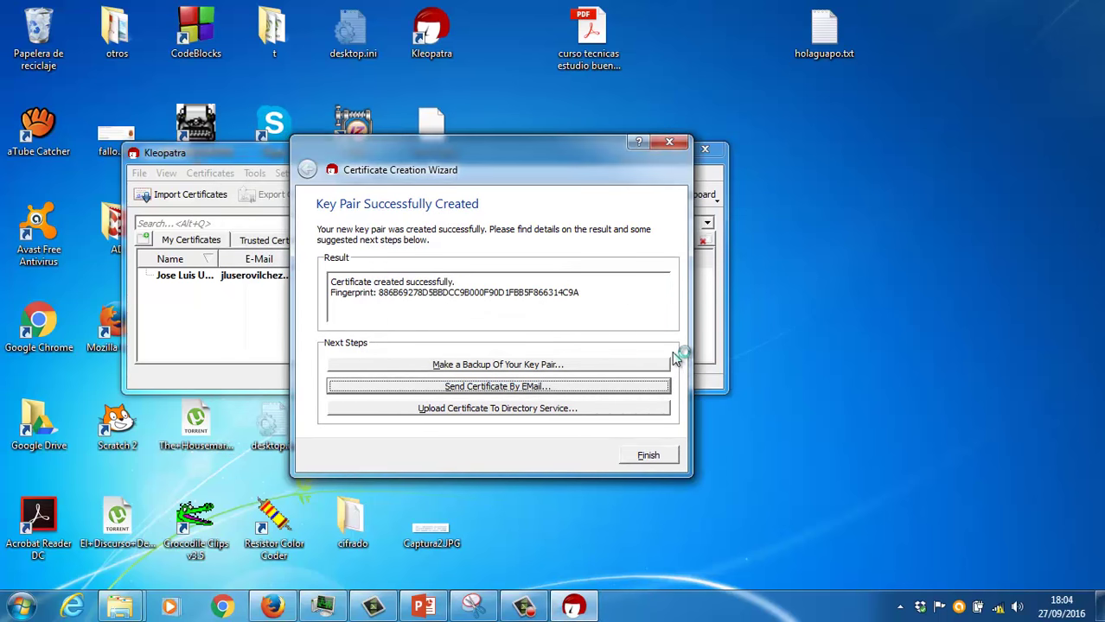
pyautogui.click(644, 455)
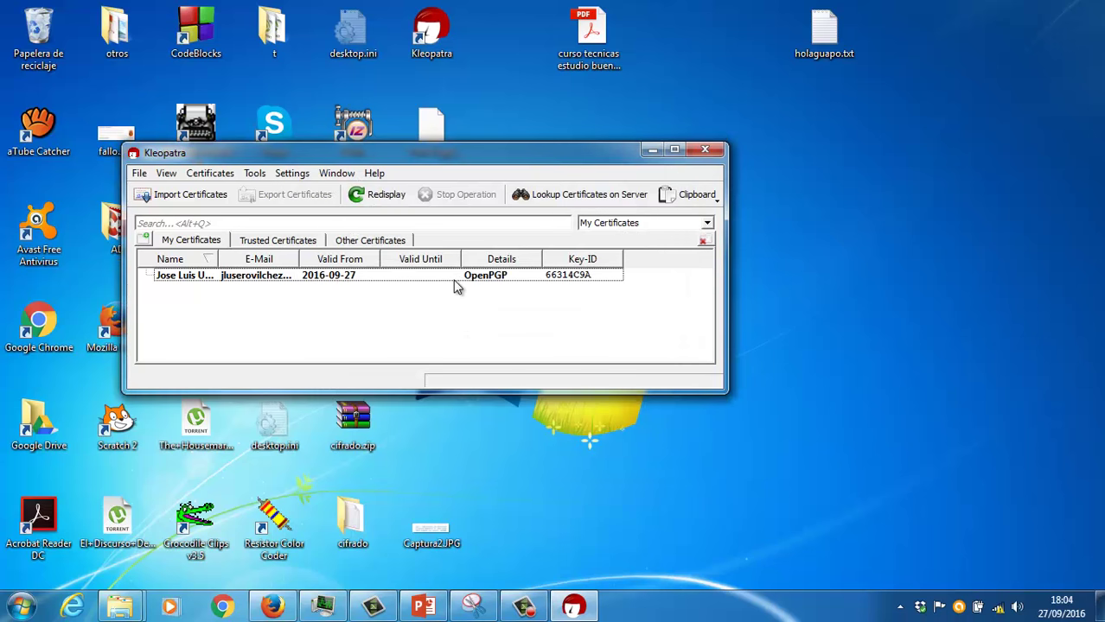
pyautogui.click(457, 276)
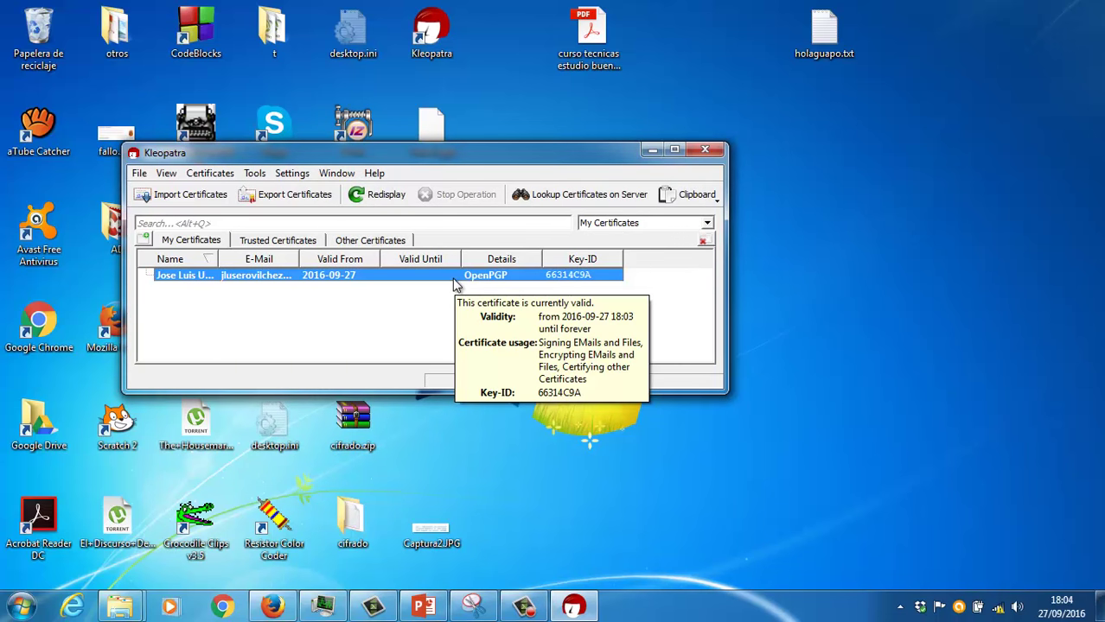
# Step: Choose Cifrar from the GpgEX options for holaguapo.txt on the desktop
pyautogui.rightClick(813, 52)
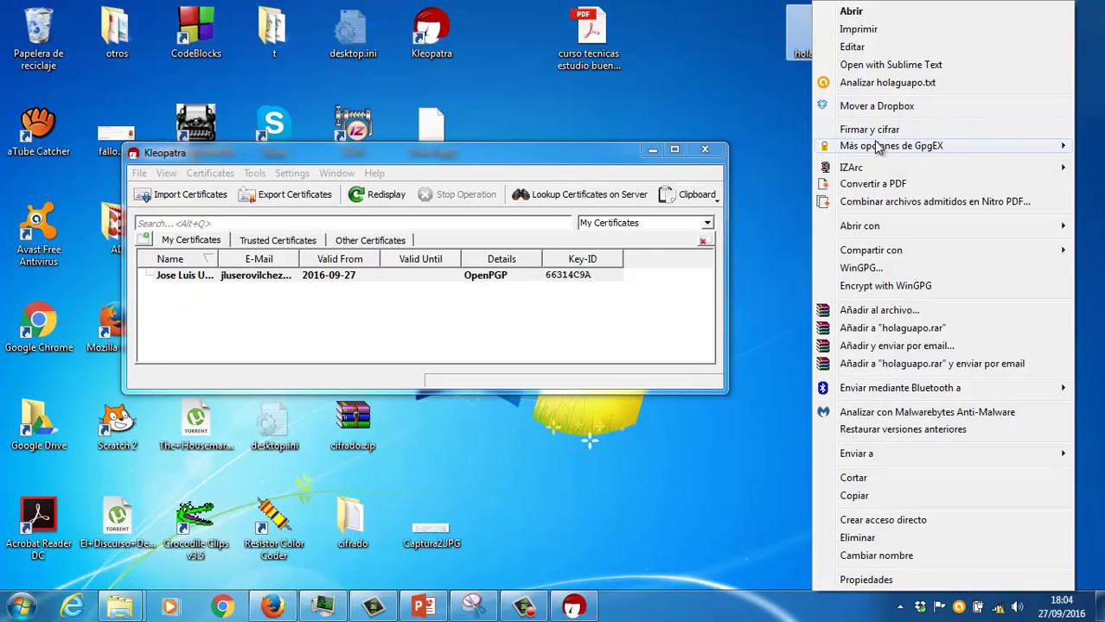
pyautogui.moveTo(877, 149)
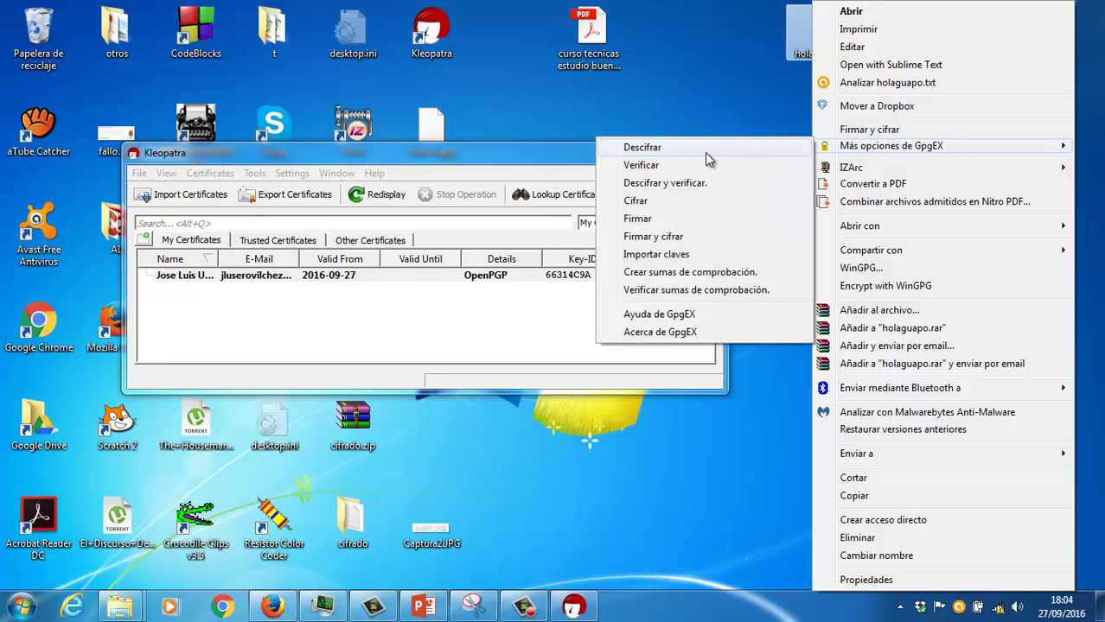
pyautogui.click(637, 201)
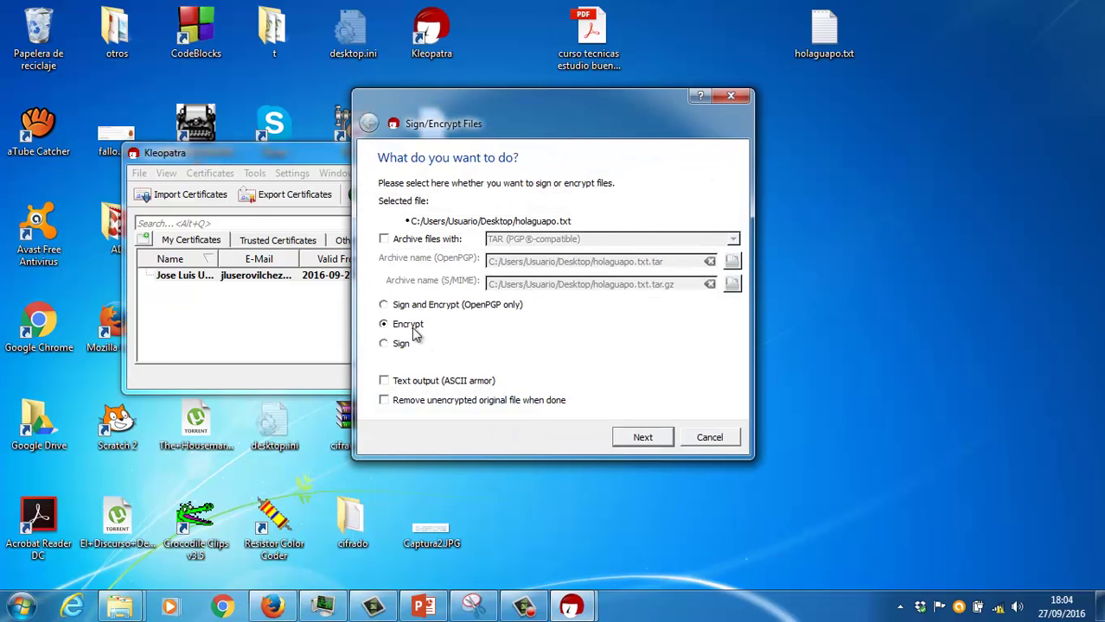
# Step: Encrypt holaguapo.txt to your own certificate, overwriting the existing holaguapo.txt.gpg
pyautogui.click(626, 439)
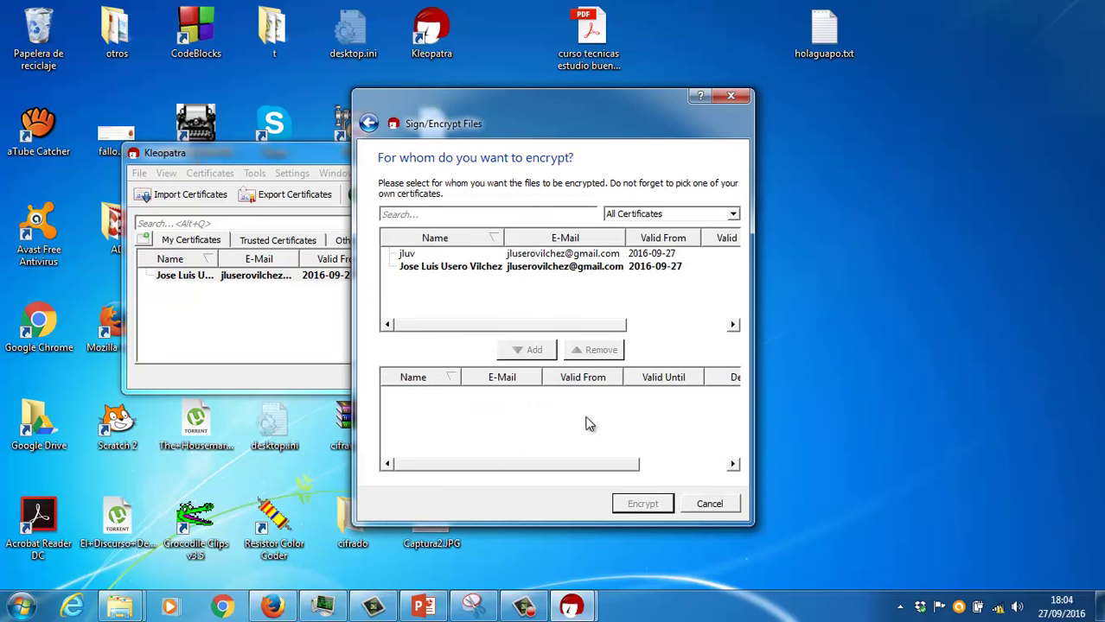
pyautogui.click(508, 270)
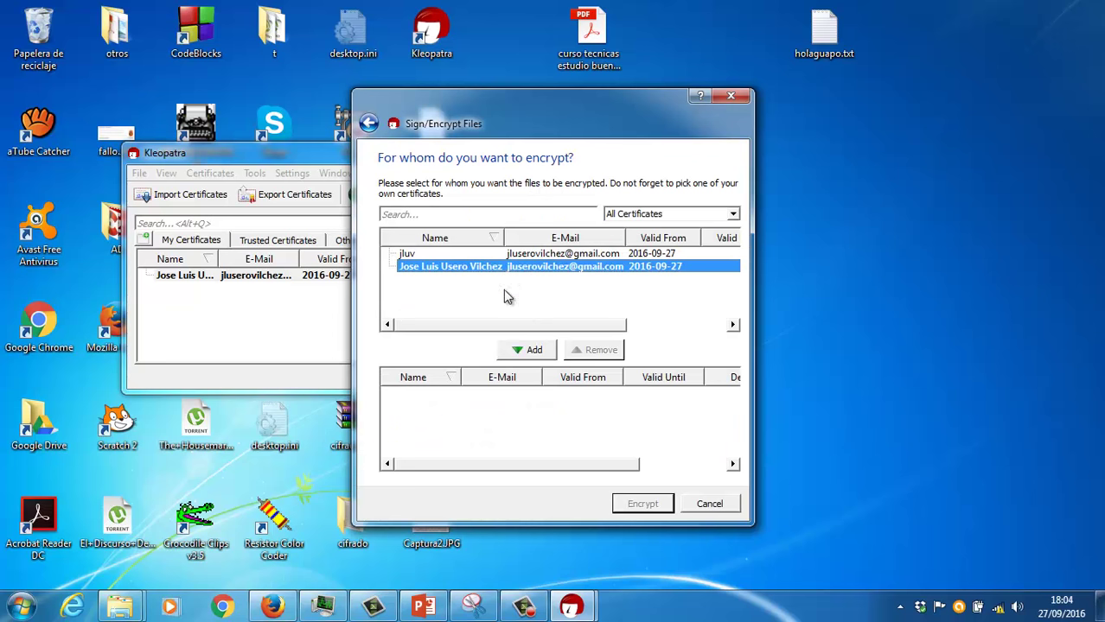
pyautogui.click(521, 349)
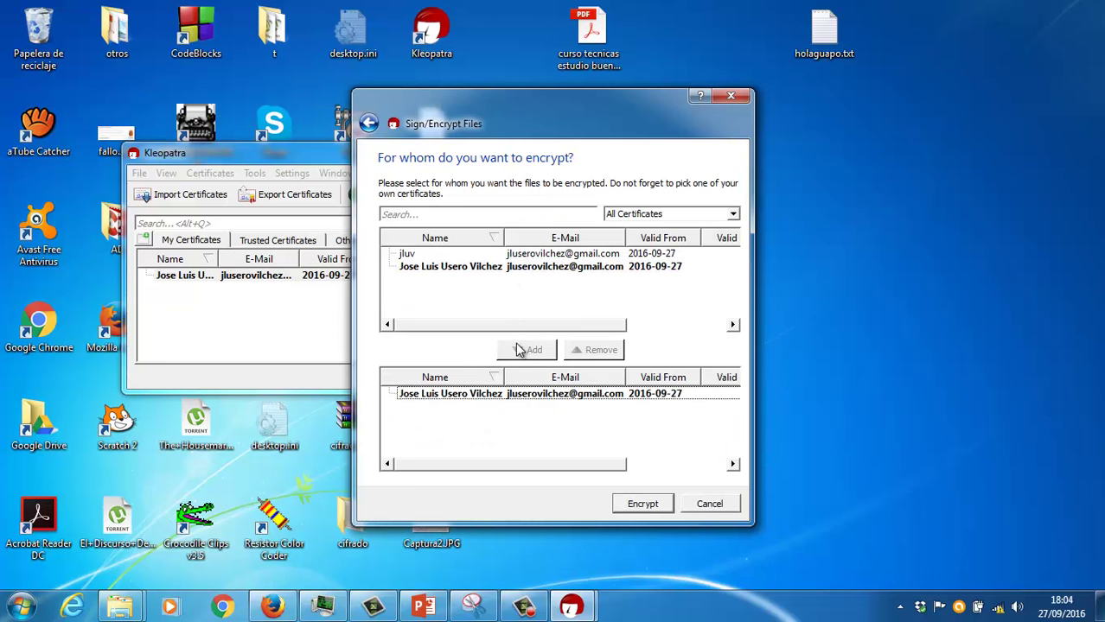
pyautogui.click(567, 394)
pyautogui.click(640, 503)
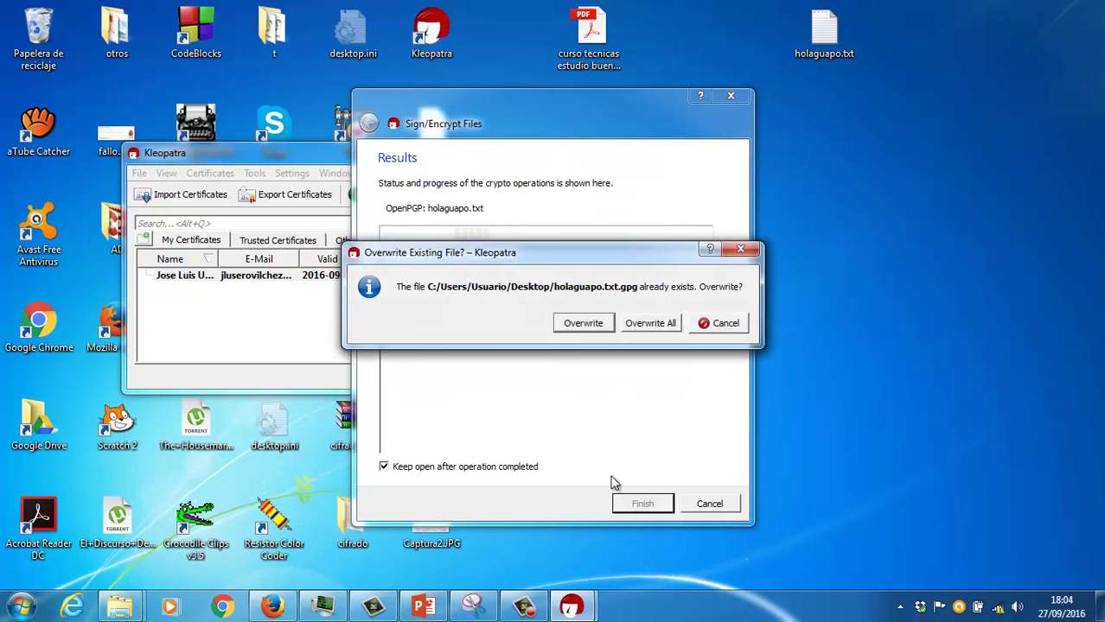
pyautogui.click(586, 330)
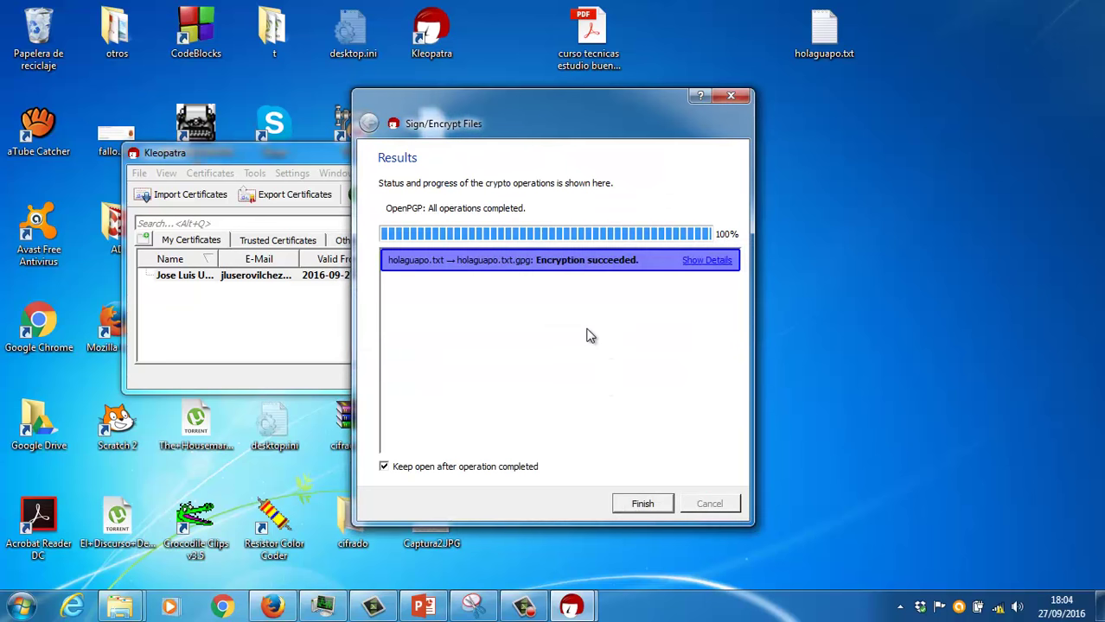
pyautogui.click(636, 504)
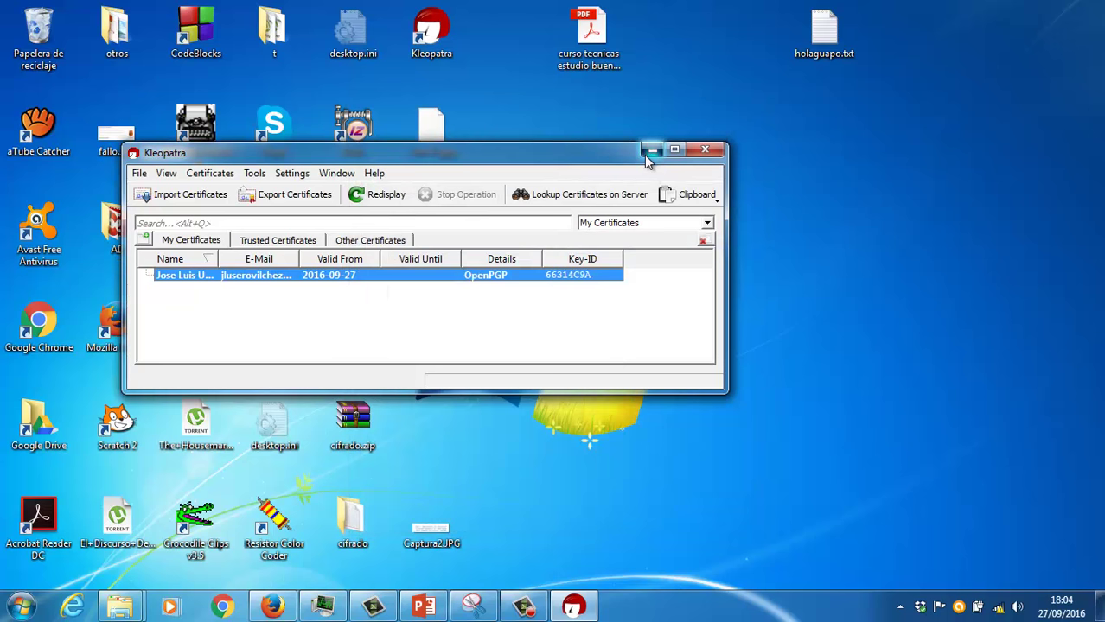
pyautogui.click(651, 151)
# Step: Paste holaguapo.txt.gpg from the desktop into the pruebas folder window
pyautogui.click(445, 341)
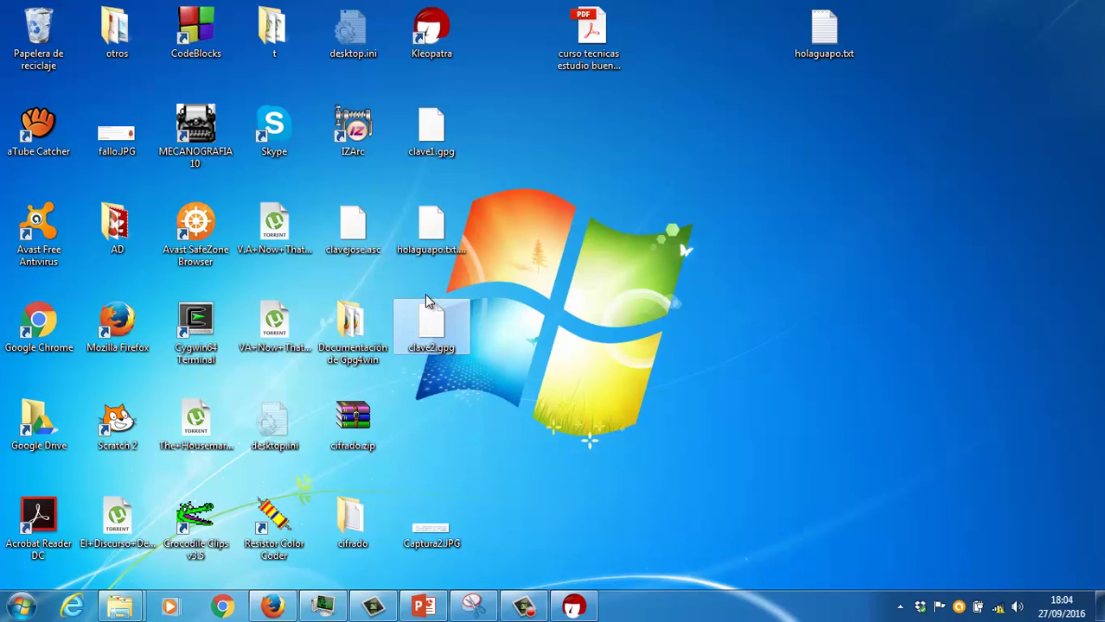
pyautogui.click(434, 251)
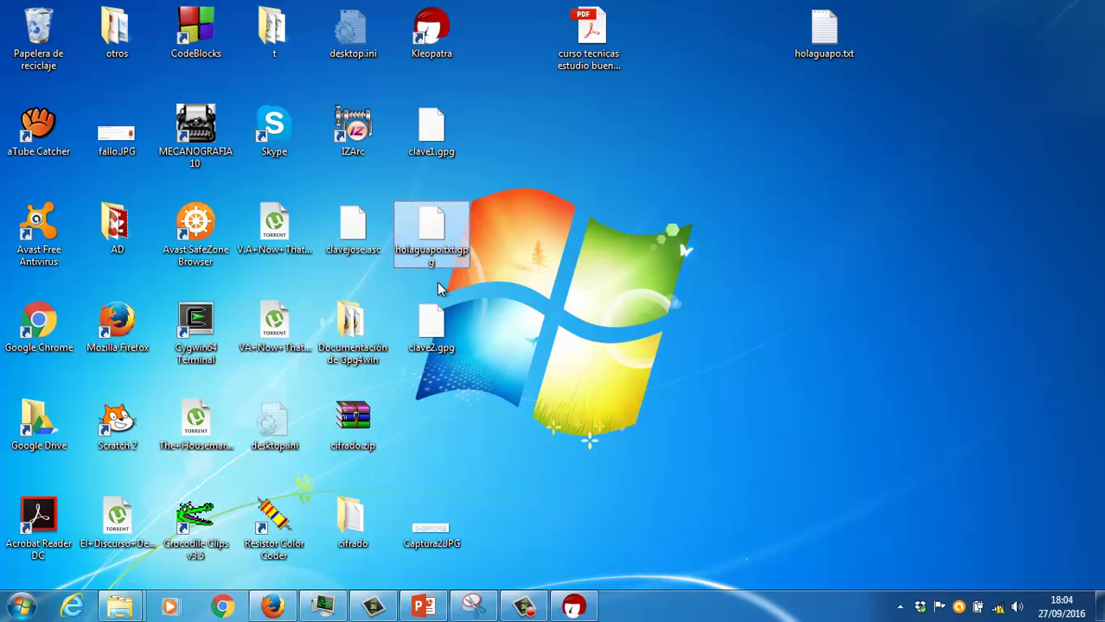
pyautogui.click(124, 605)
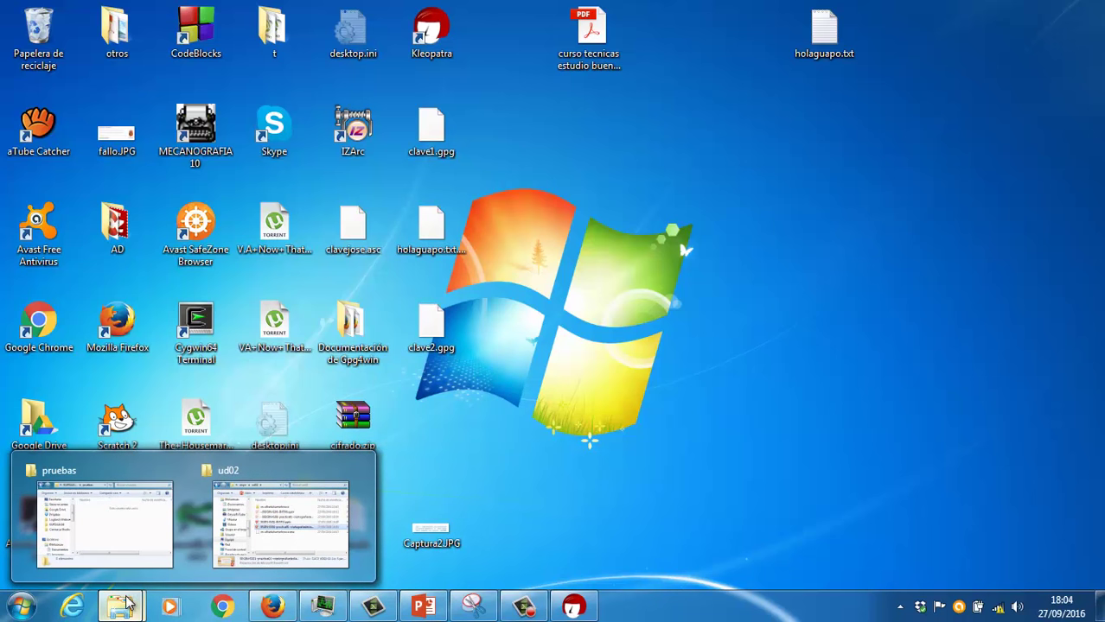
pyautogui.click(123, 553)
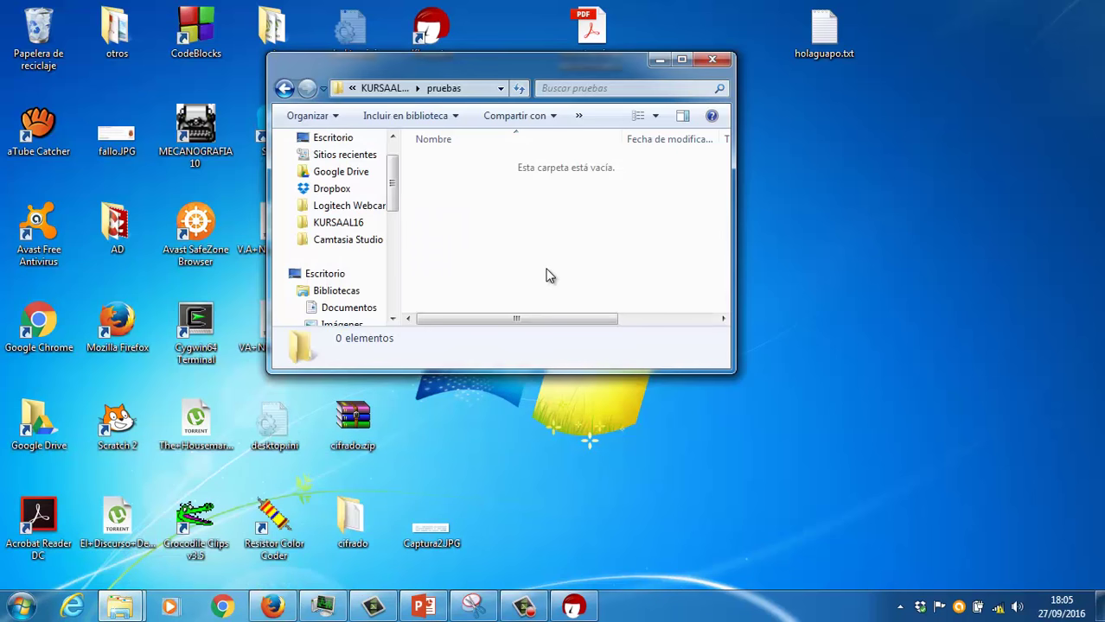
pyautogui.hotkey('ctrl', 'v')
# Step: Choose Descifrar from the GpgEX options for holaguapo.txt.gpg in pruebas
pyautogui.rightClick(485, 172)
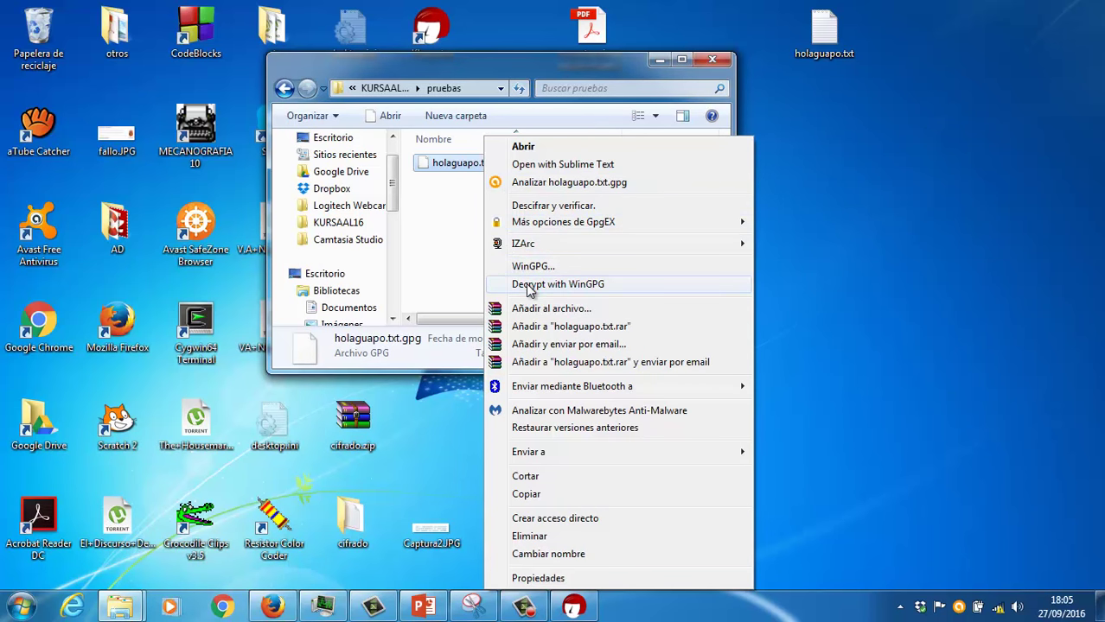
pyautogui.moveTo(543, 226)
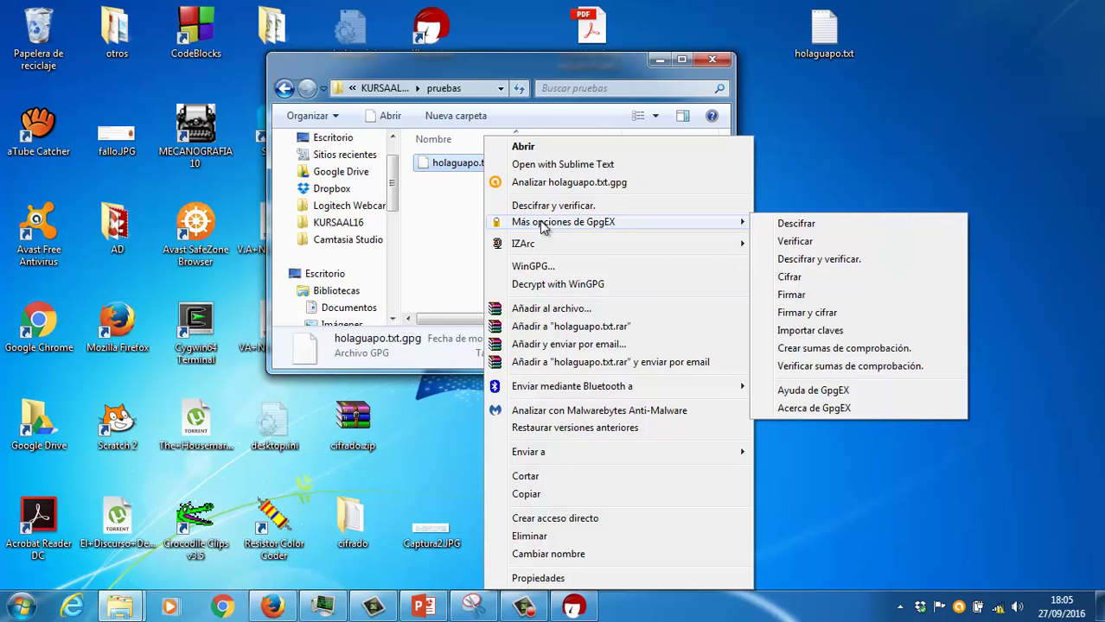
pyautogui.click(769, 226)
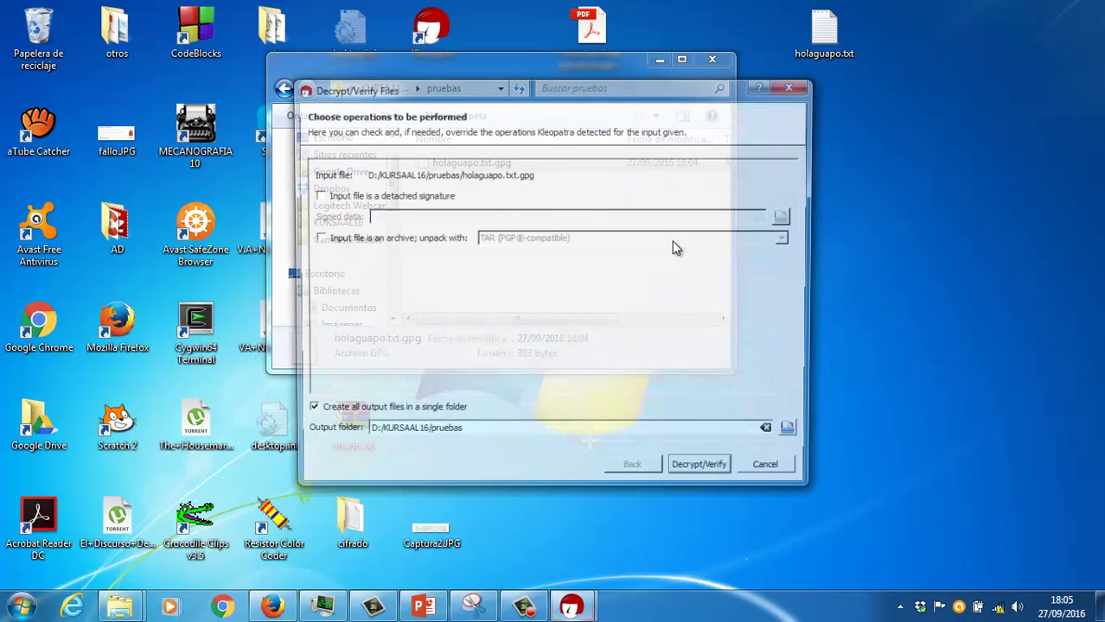
# Step: Run the decryption into pruebas, entering the secret key passphrase
pyautogui.click(700, 472)
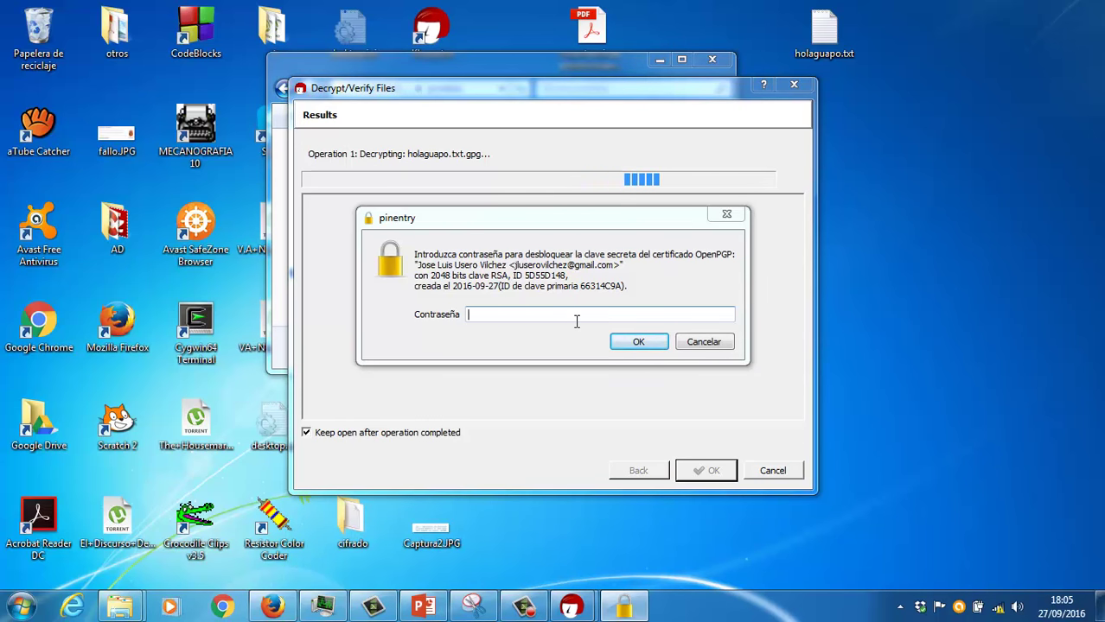
pyautogui.write('123456789')
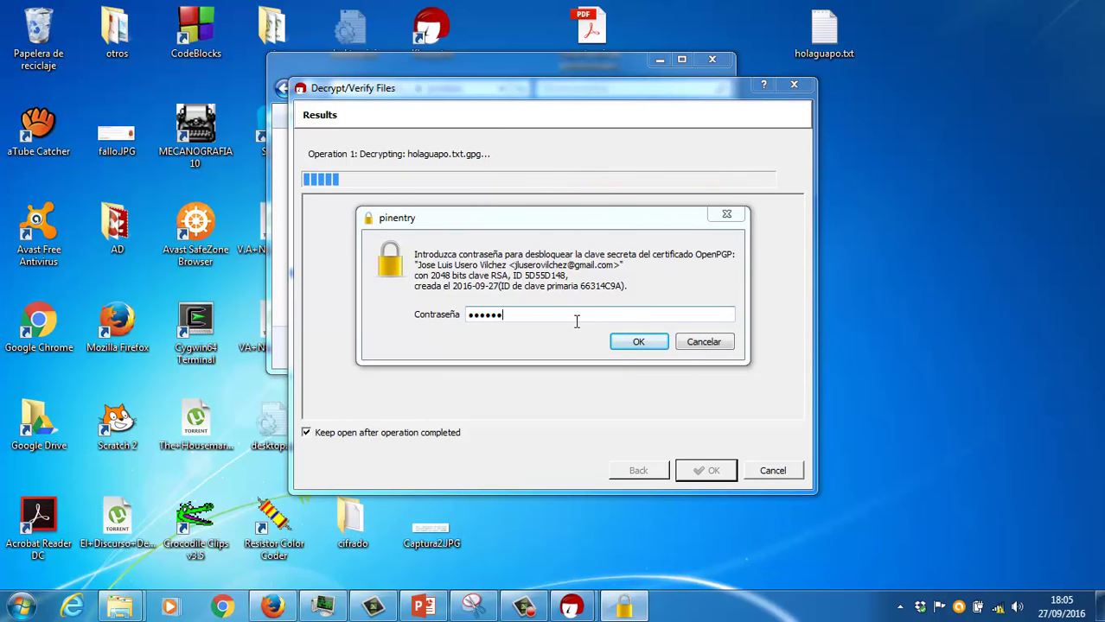
pyautogui.press('Return')
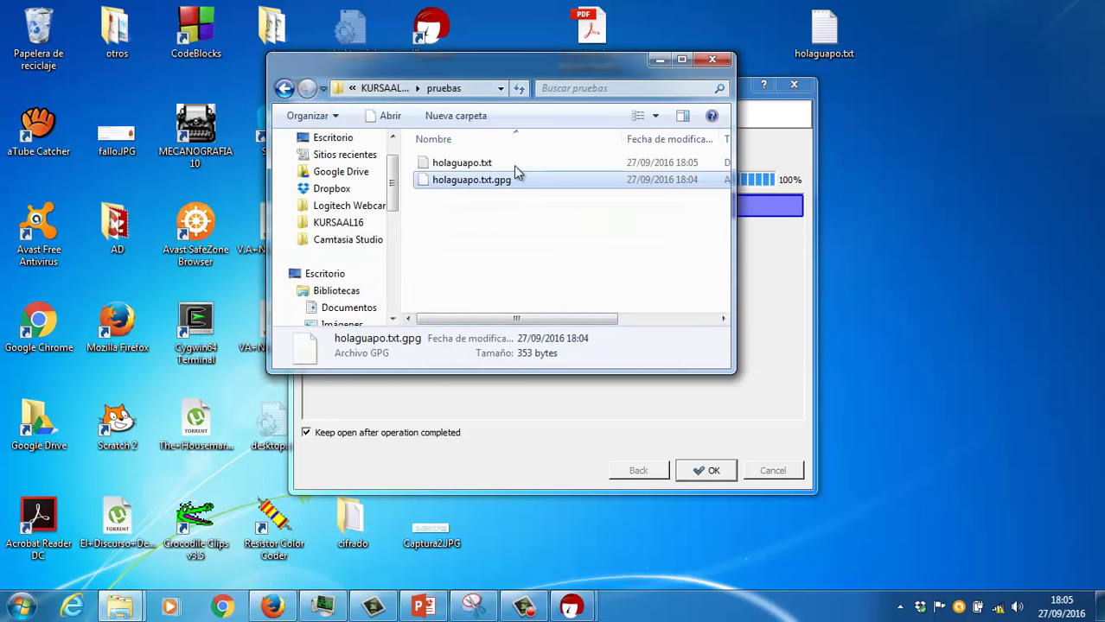
# Step: Check that holaguapo.txt reads 'Eres muy guapo. Hola.', then dismiss the decryption results
pyautogui.doubleClick(499, 163)
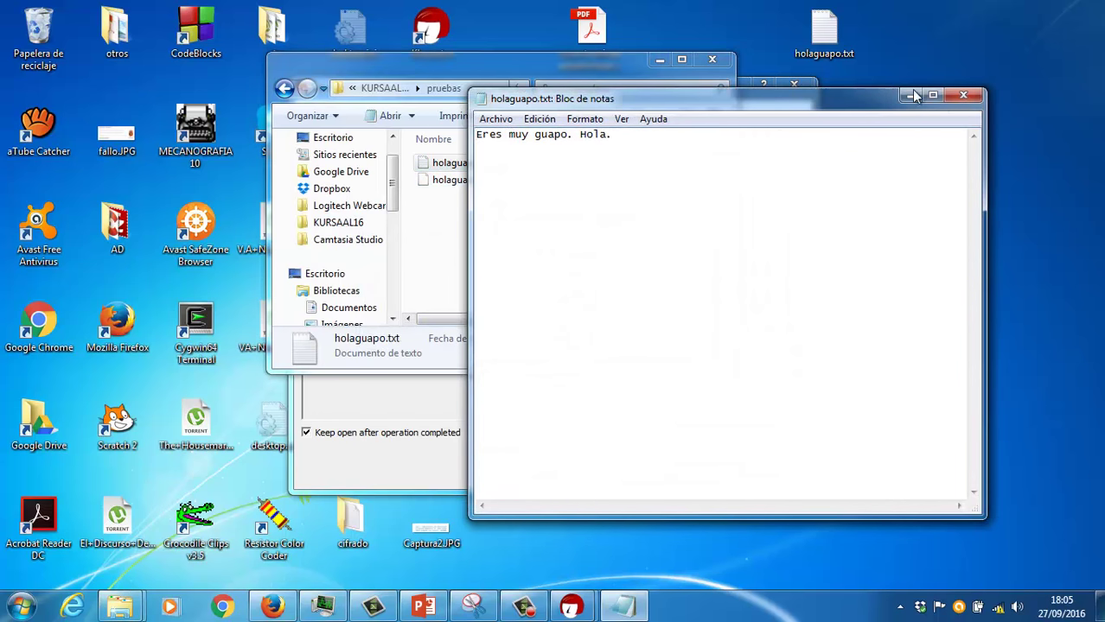
pyautogui.click(962, 95)
pyautogui.click(738, 281)
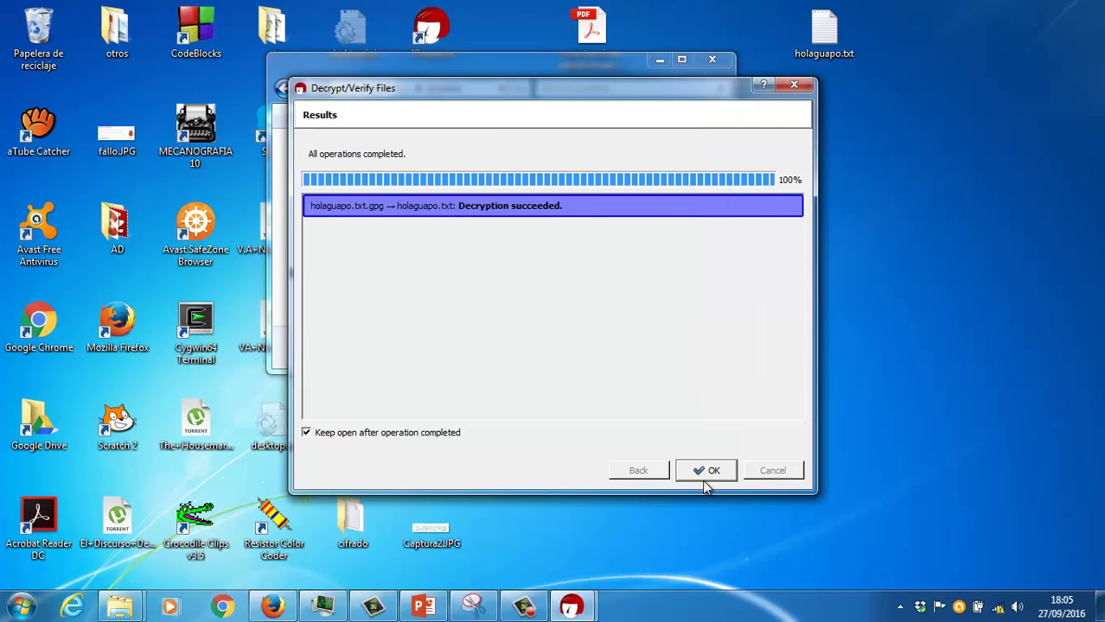
pyautogui.click(703, 474)
pyautogui.click(571, 606)
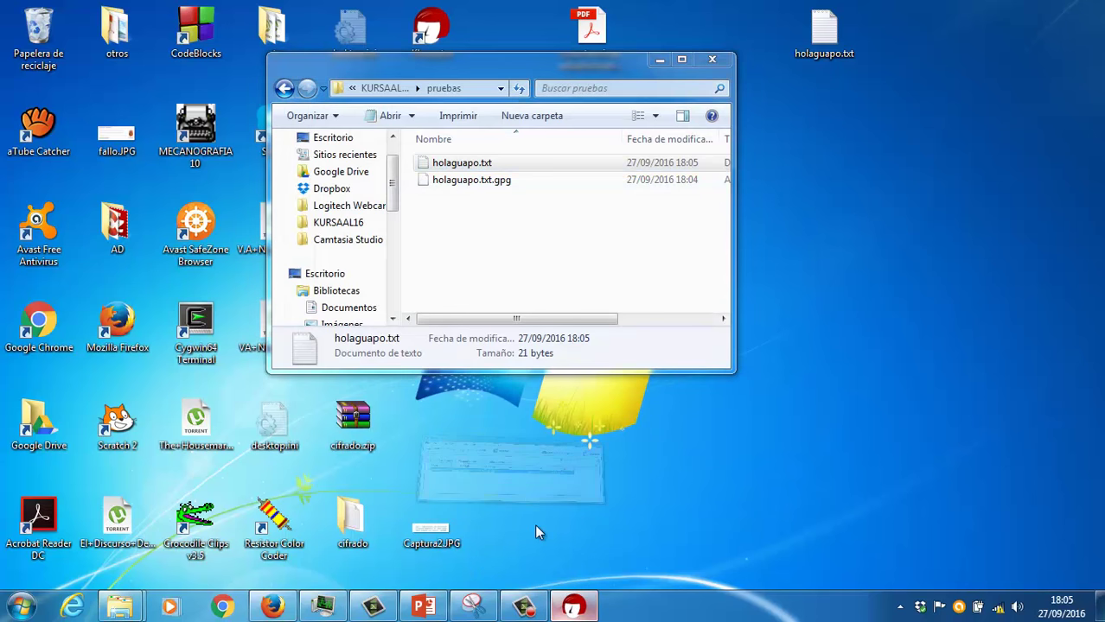
# Step: Minimize the pruebas folder and place an enlarged Kleopatra window in the upper middle of the screen
pyautogui.moveTo(592, 252); pyautogui.dragTo(595, 403)
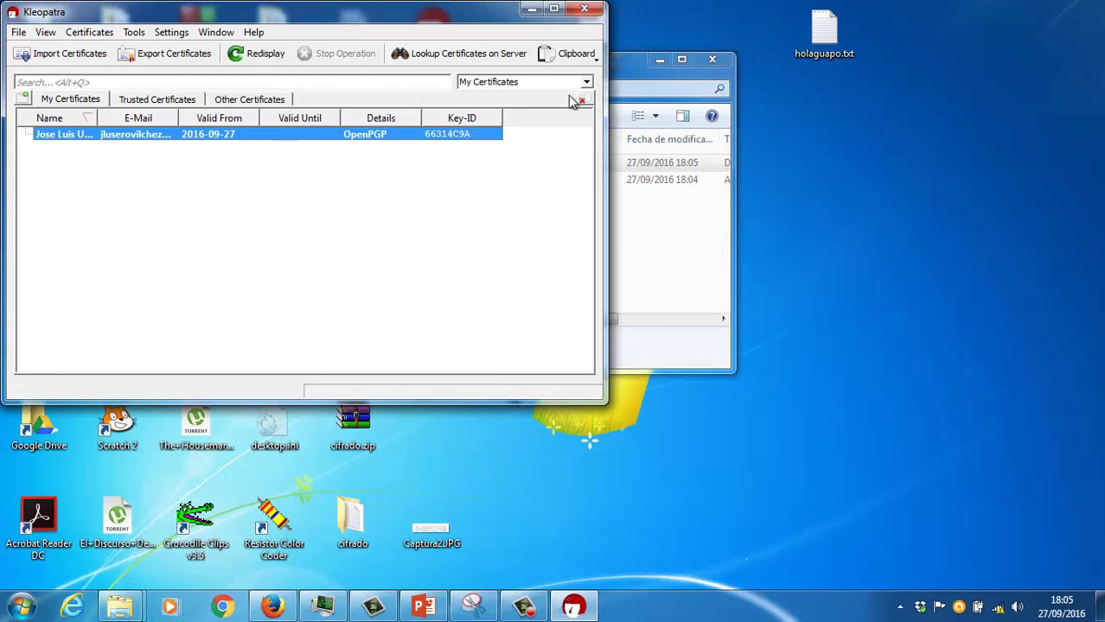
pyautogui.click(659, 59)
pyautogui.moveTo(474, 29); pyautogui.dragTo(757, 366)
pyautogui.moveTo(601, 251); pyautogui.dragTo(677, 112)
# Step: Import clave2.gpg from Escritorio and confirm the result reporting the secret key unchanged
pyautogui.click(420, 132)
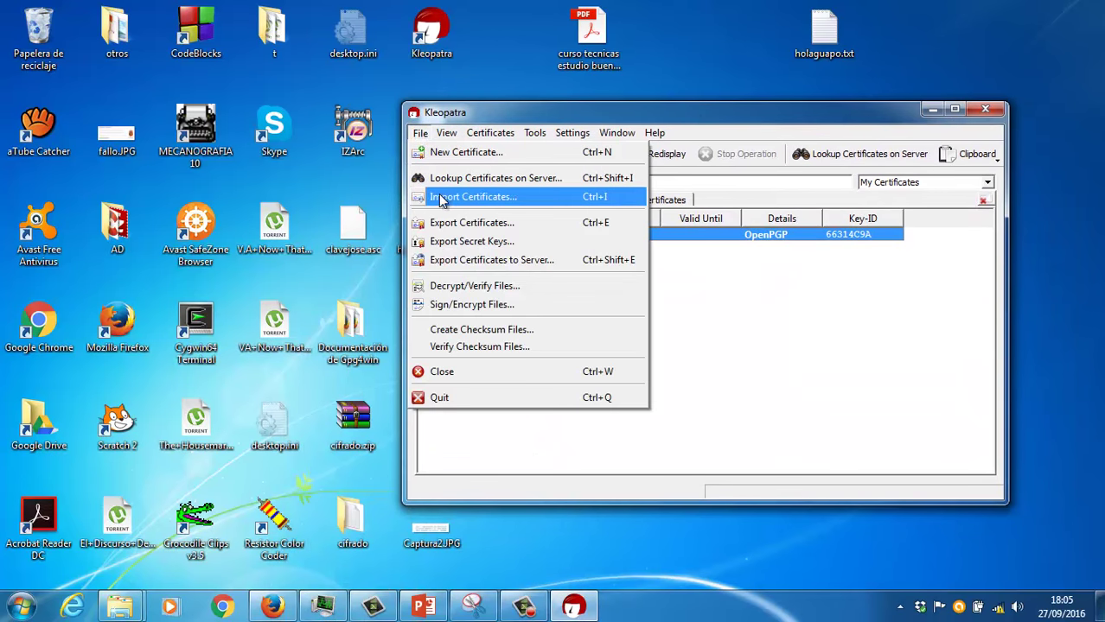
pyautogui.click(440, 198)
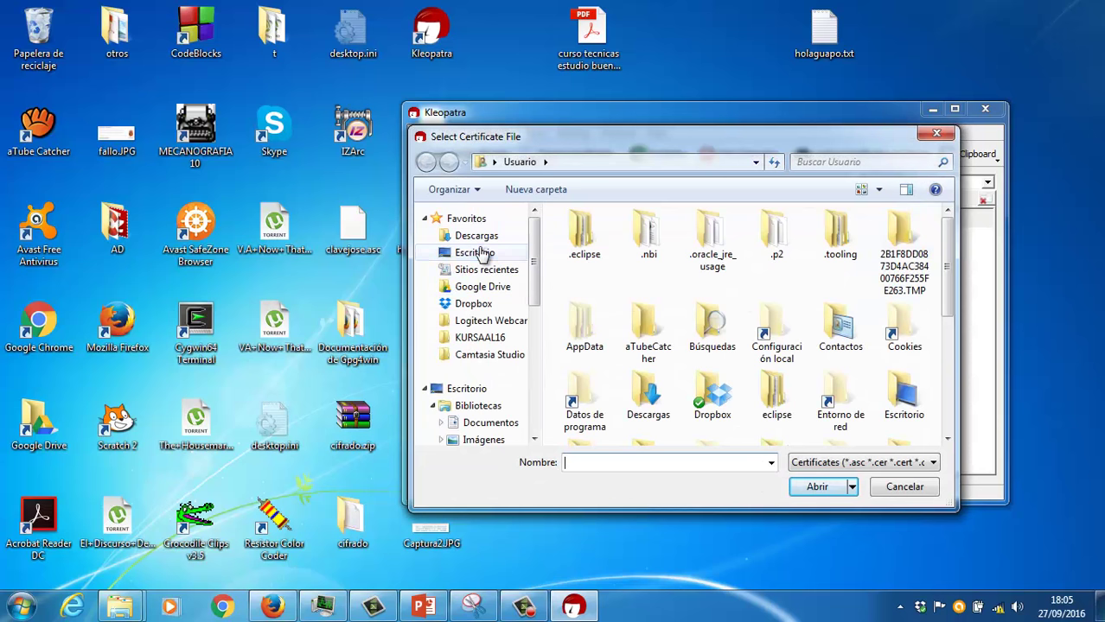
pyautogui.click(477, 252)
pyautogui.moveTo(948, 271); pyautogui.dragTo(929, 413)
pyautogui.doubleClick(622, 291)
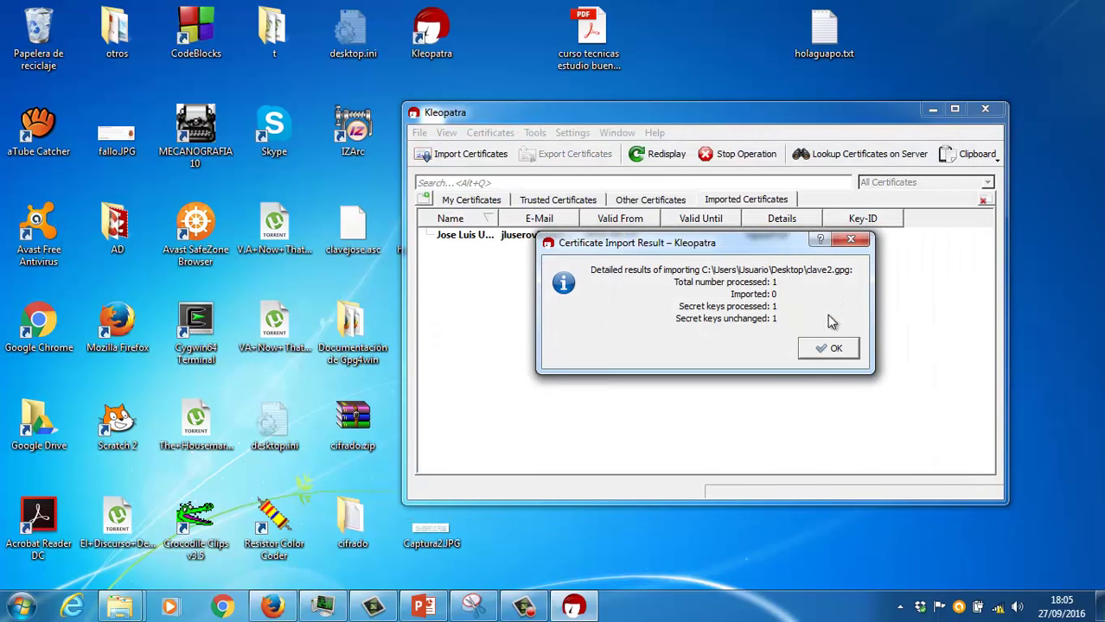
pyautogui.click(827, 348)
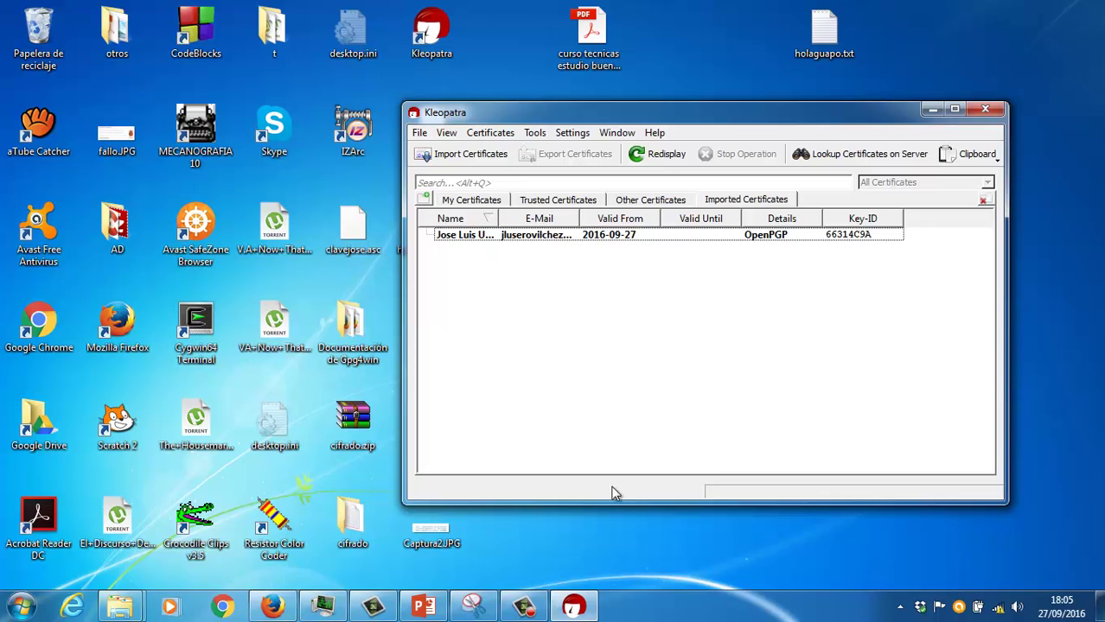
pyautogui.click(523, 607)
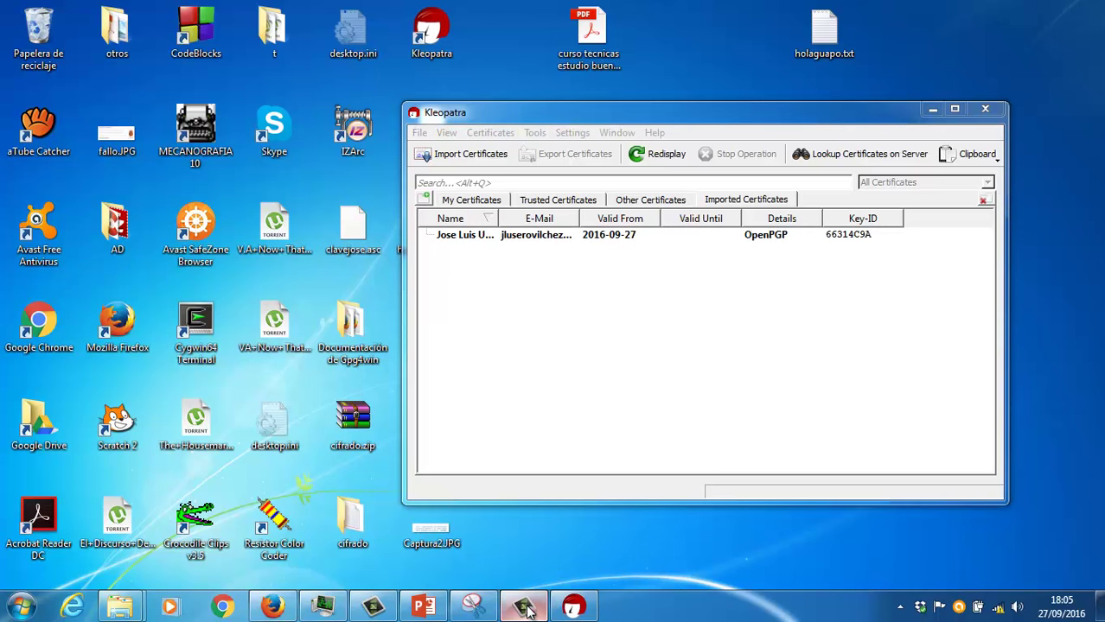
pyautogui.click(819, 374)
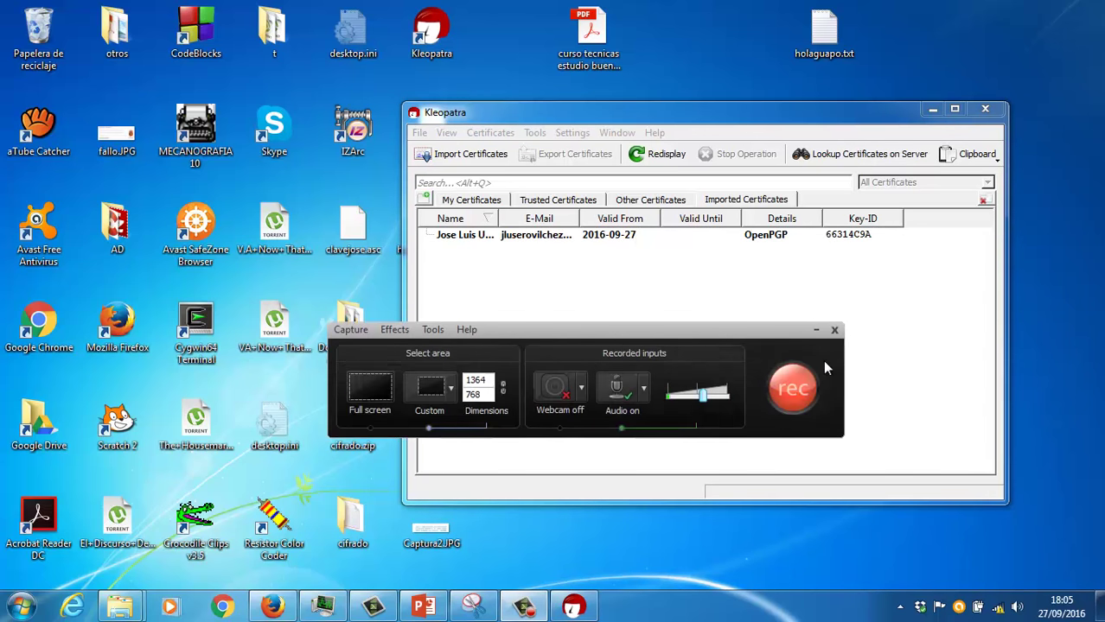